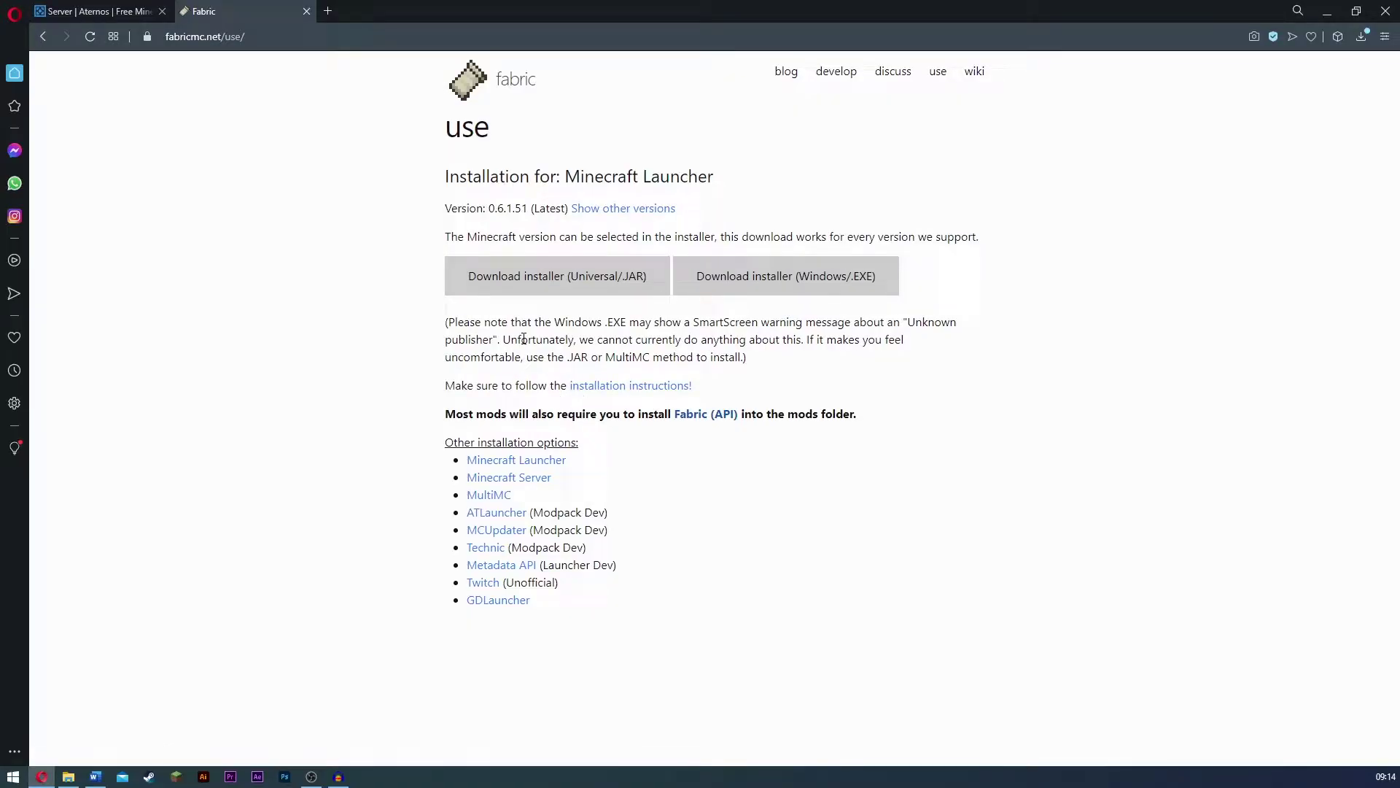
Step: Download the Universal JAR installer fabric-installer-0.6.1.51.jar from the Fabric site and launch it
click(536, 282)
click(590, 375)
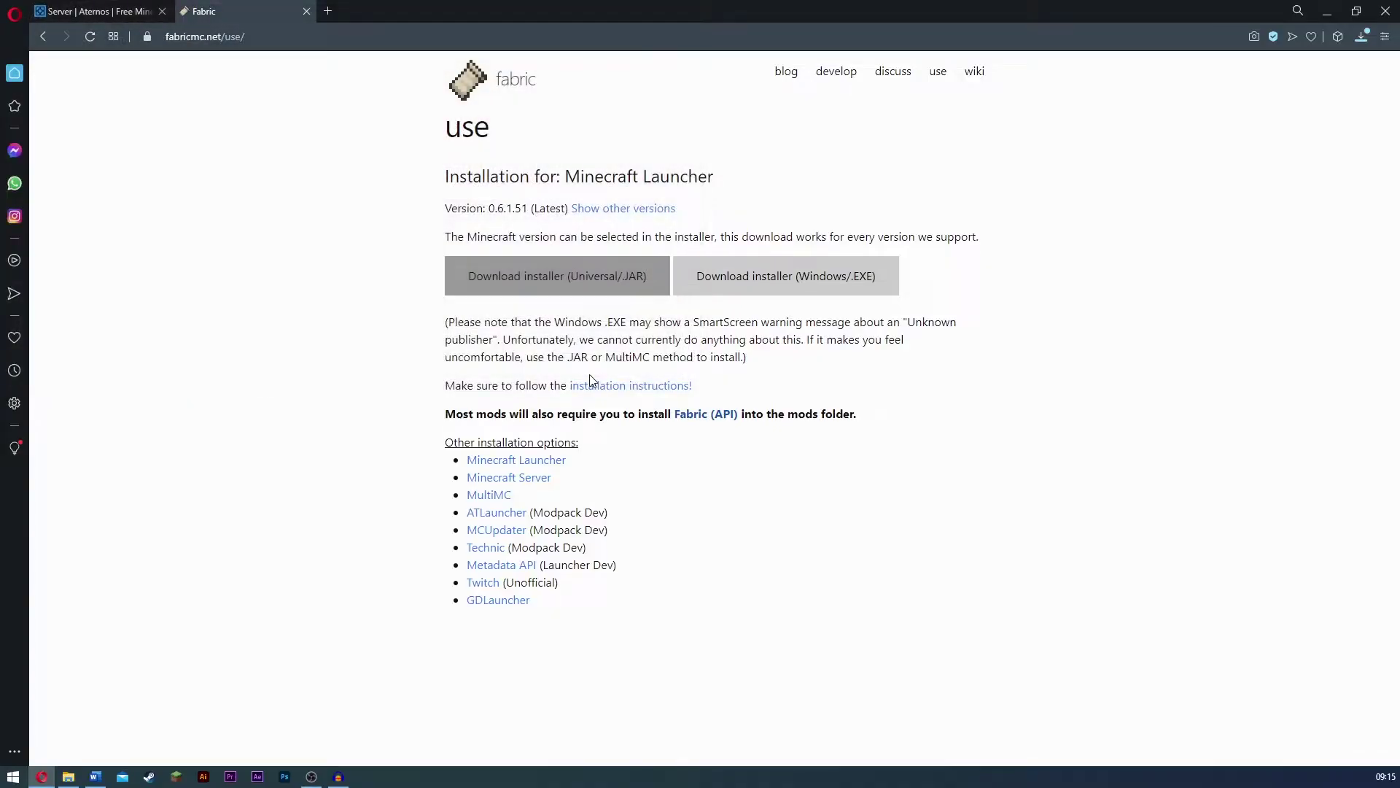
click(1249, 106)
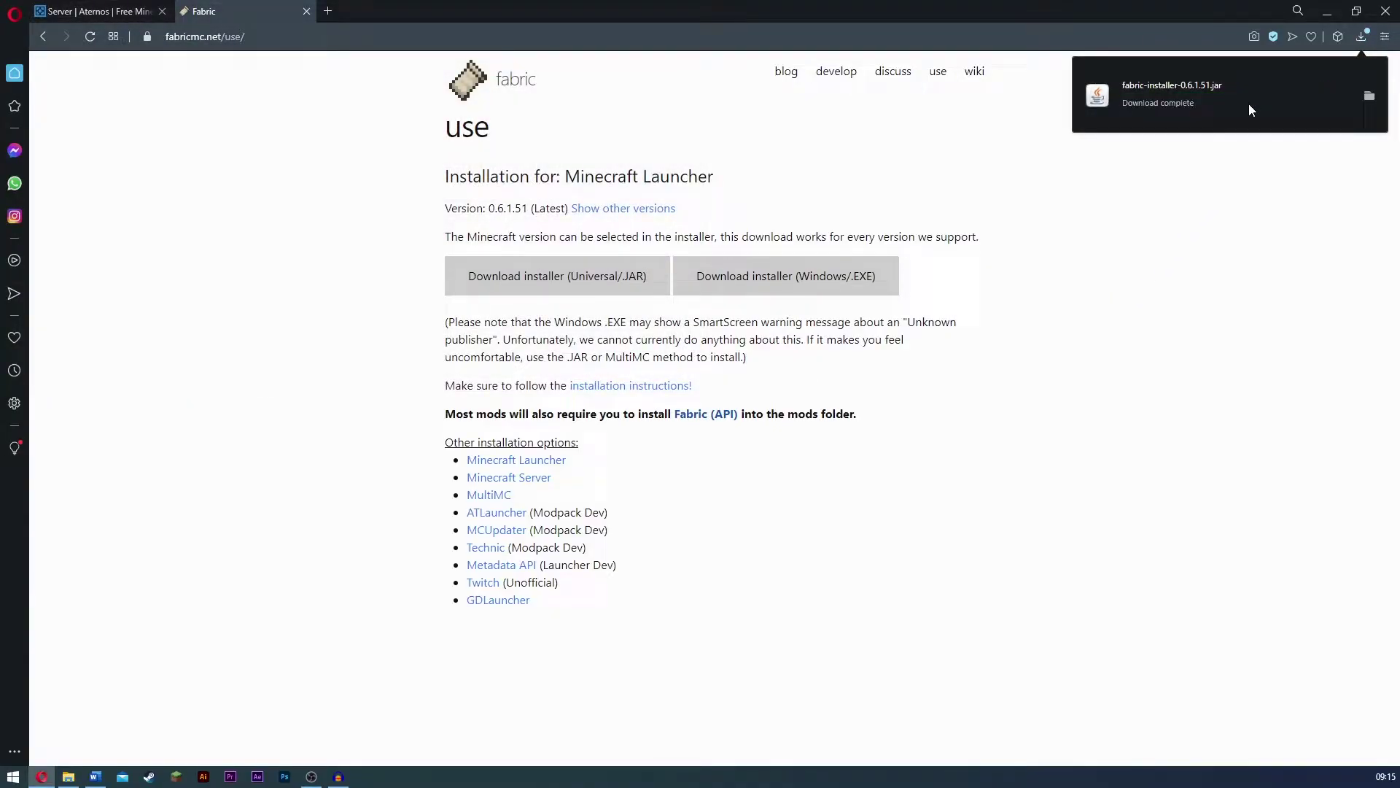
Step: Install Fabric Loader 0.11.1 for Minecraft 1.16.5 on the client, then close the installer
drag(793, 330, 529, 286)
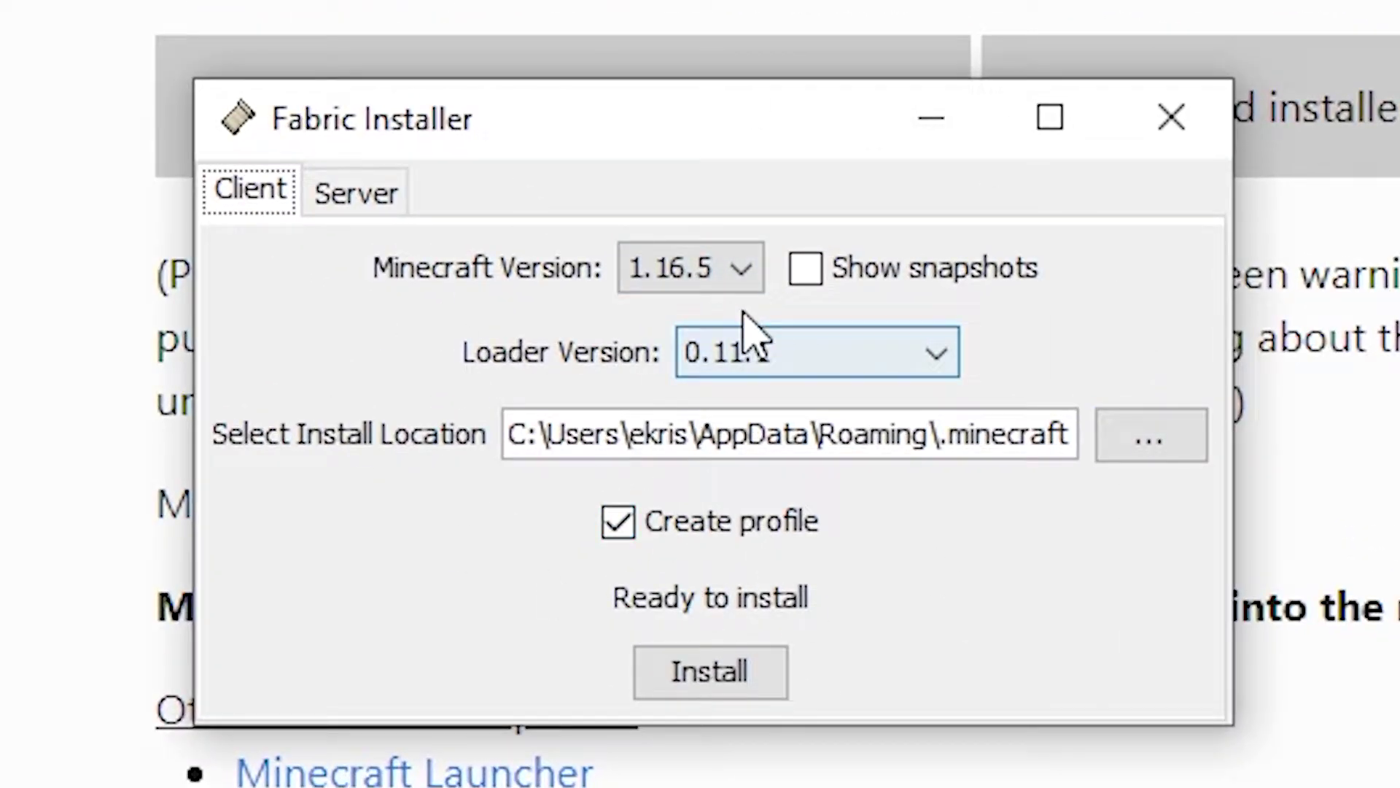
click(655, 282)
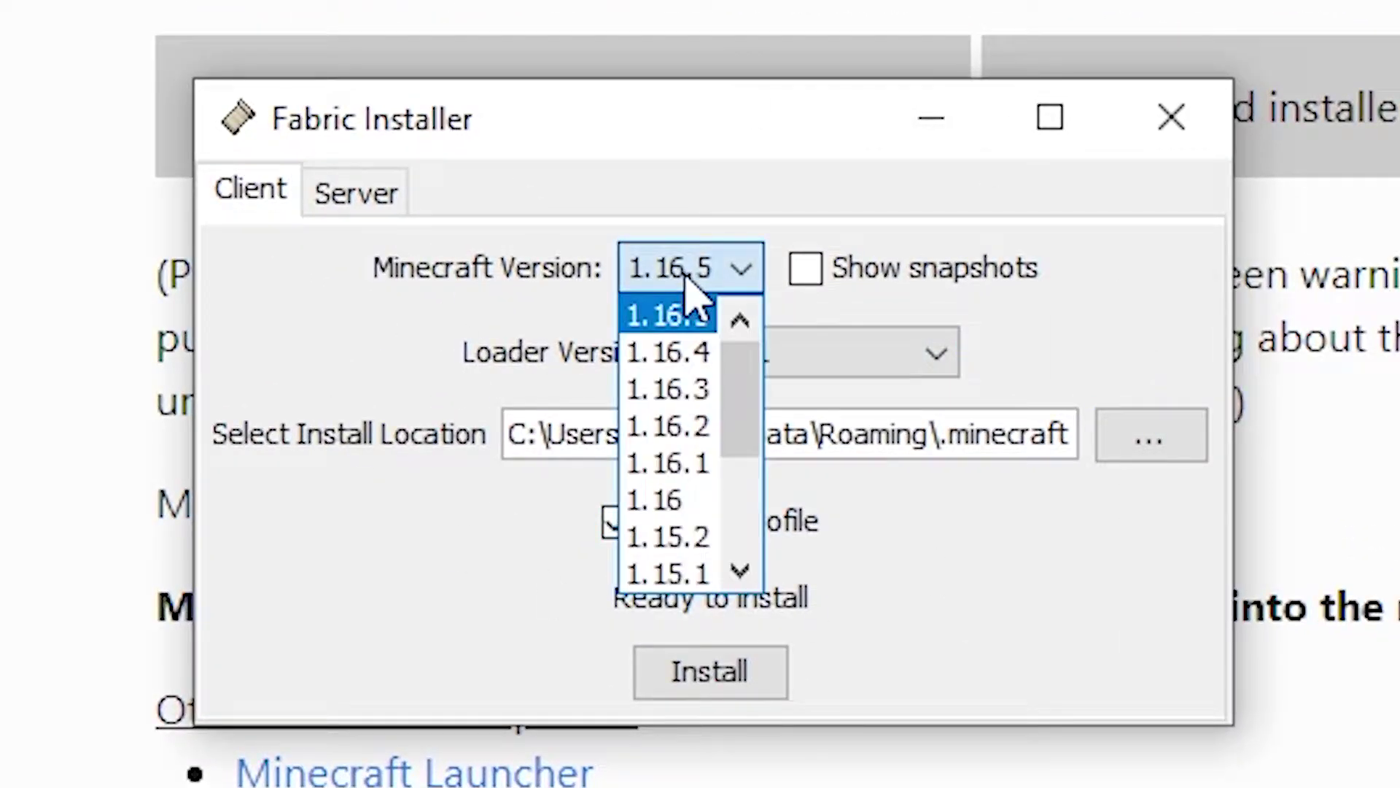
click(689, 286)
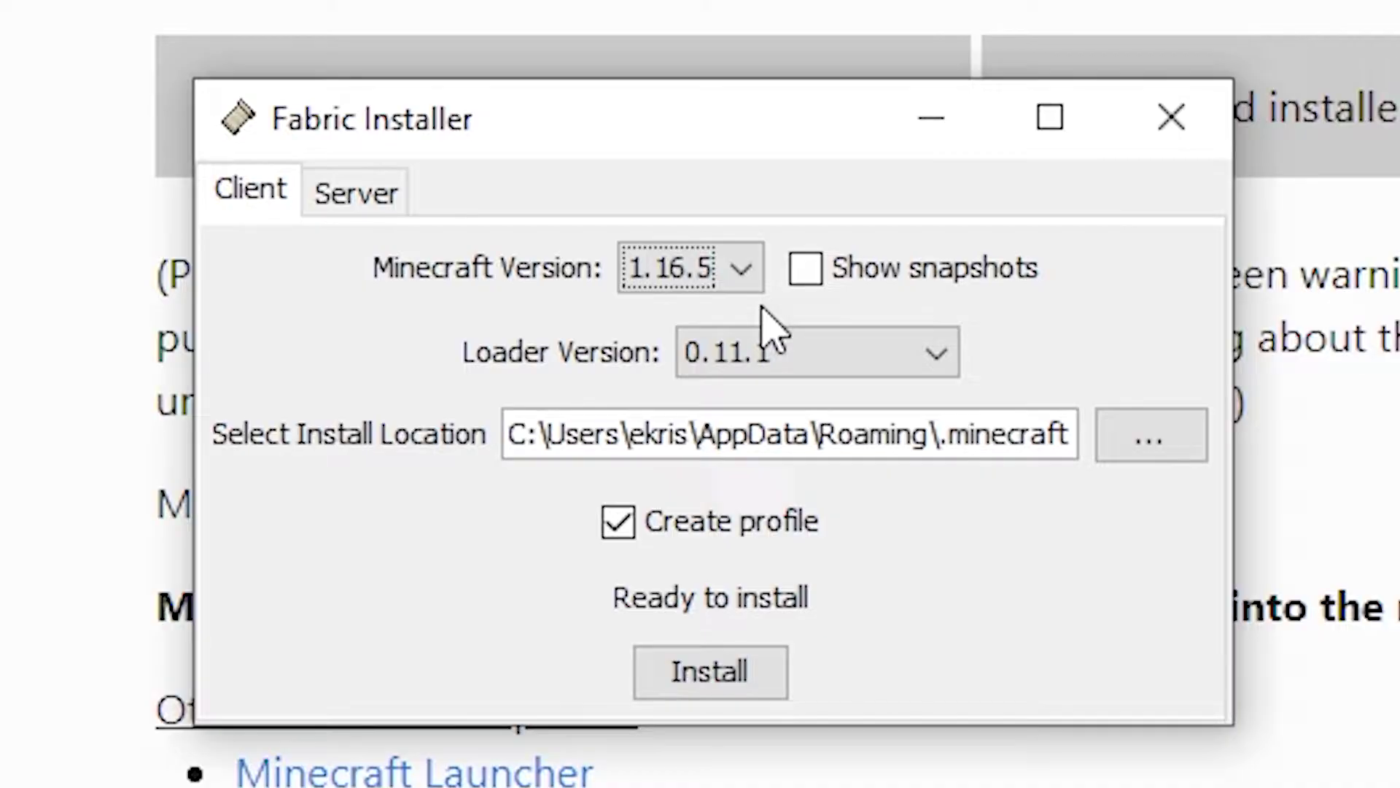
click(808, 348)
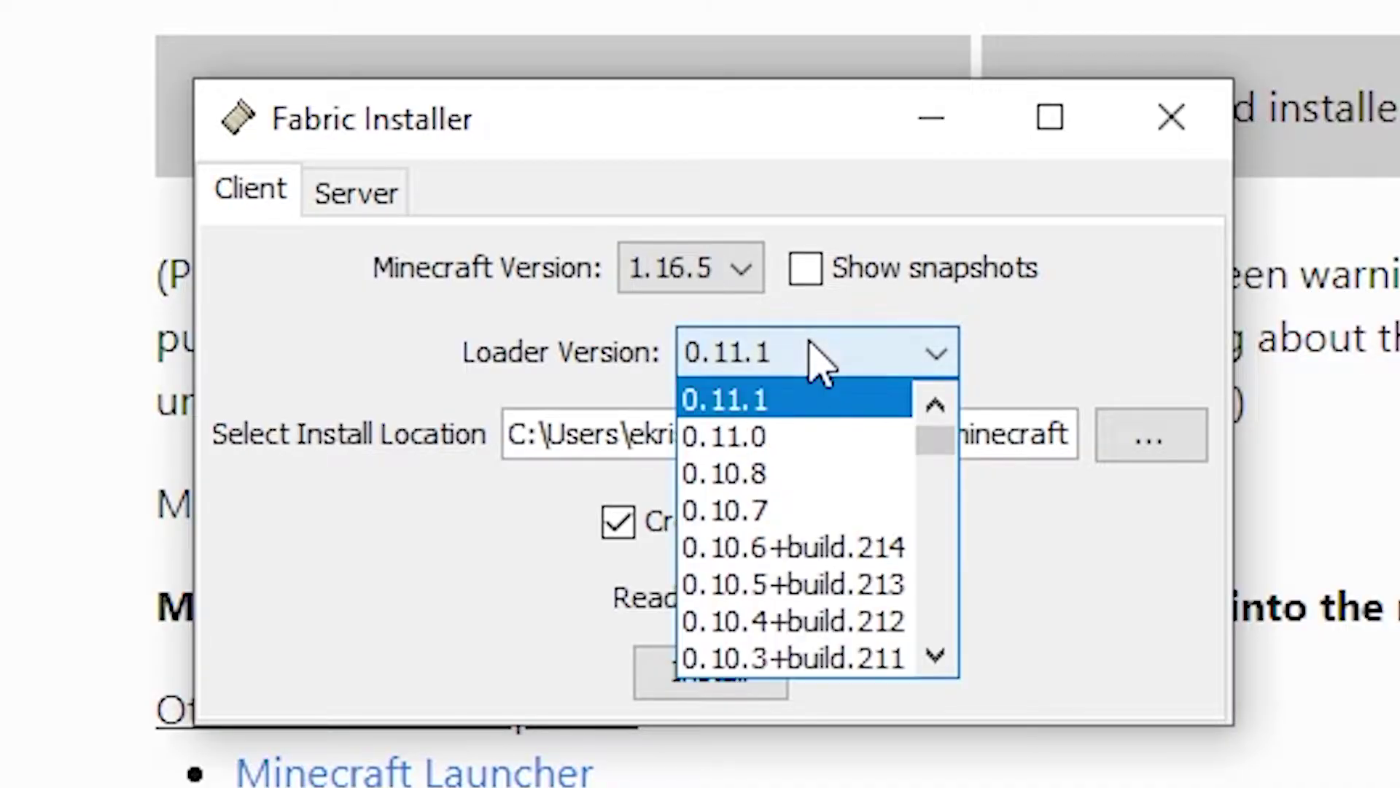
click(736, 394)
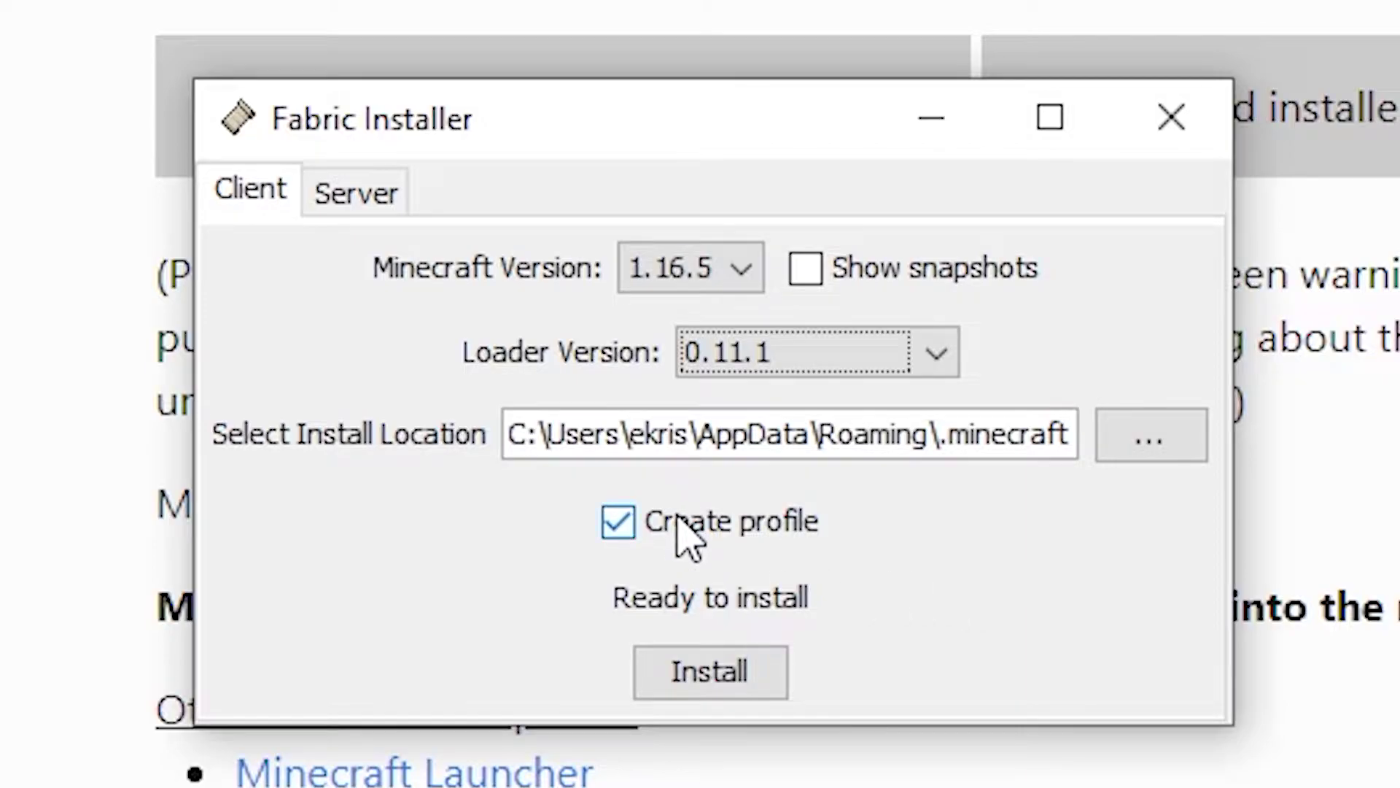
click(730, 678)
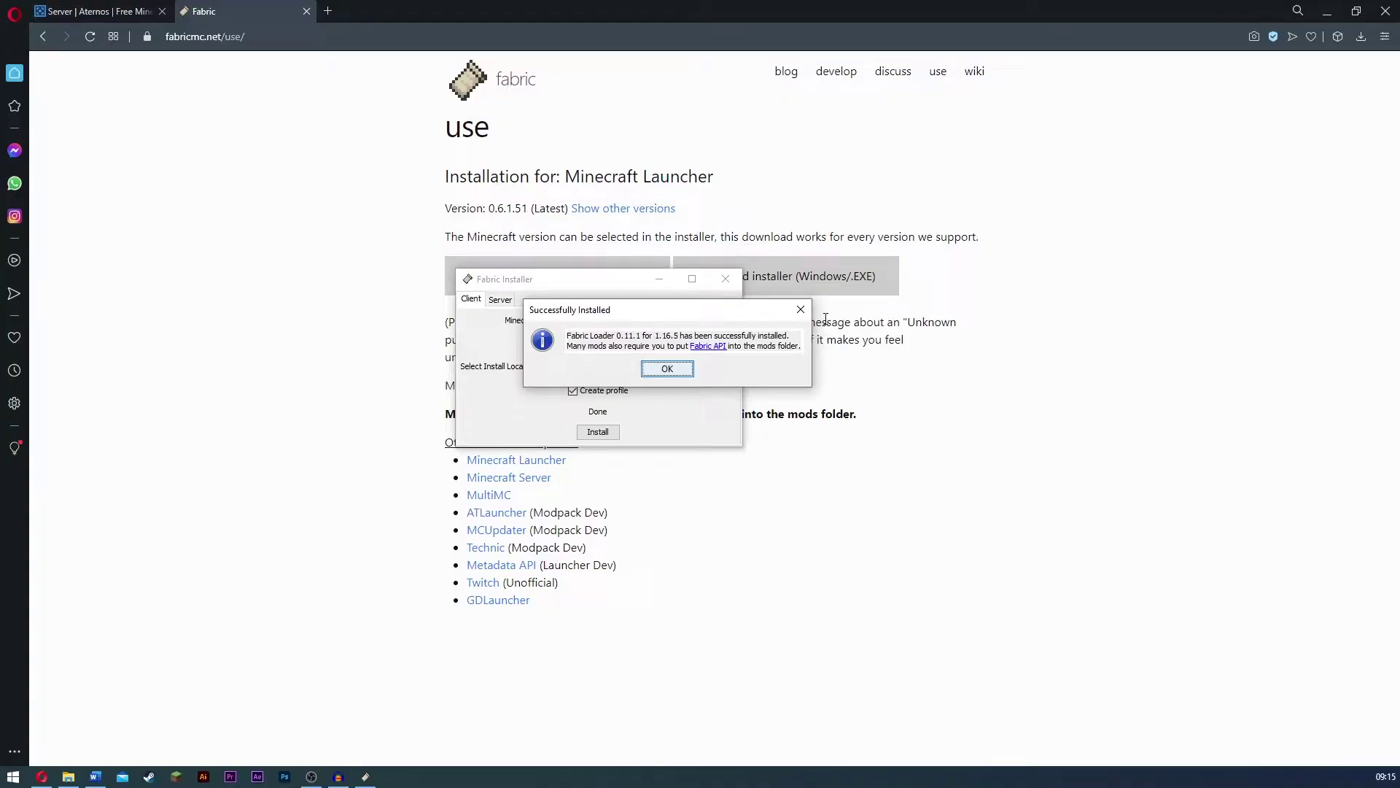
click(667, 368)
click(725, 279)
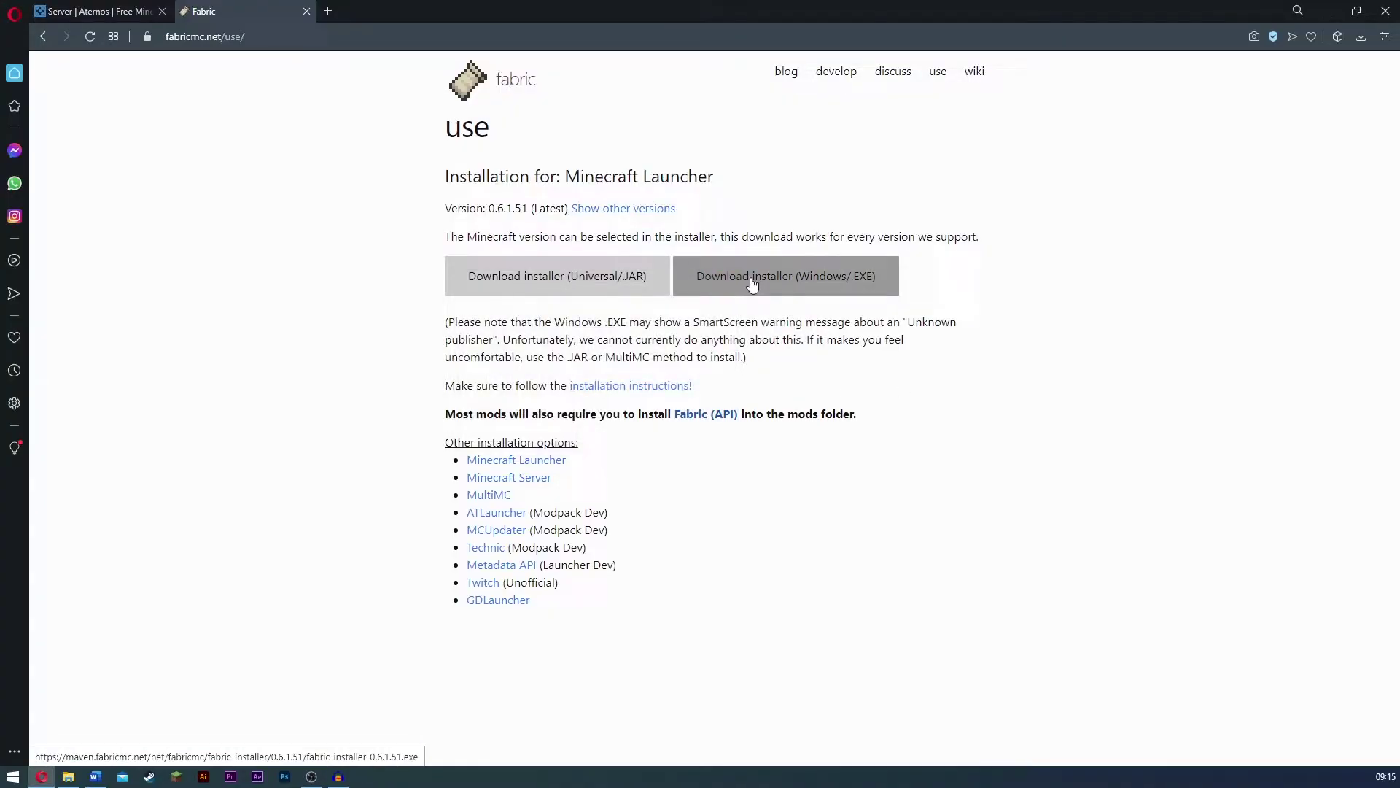
Step: Set the Aternos server software to Fabric 1.16.5 with loader 0.11.1
click(63, 8)
click(1076, 497)
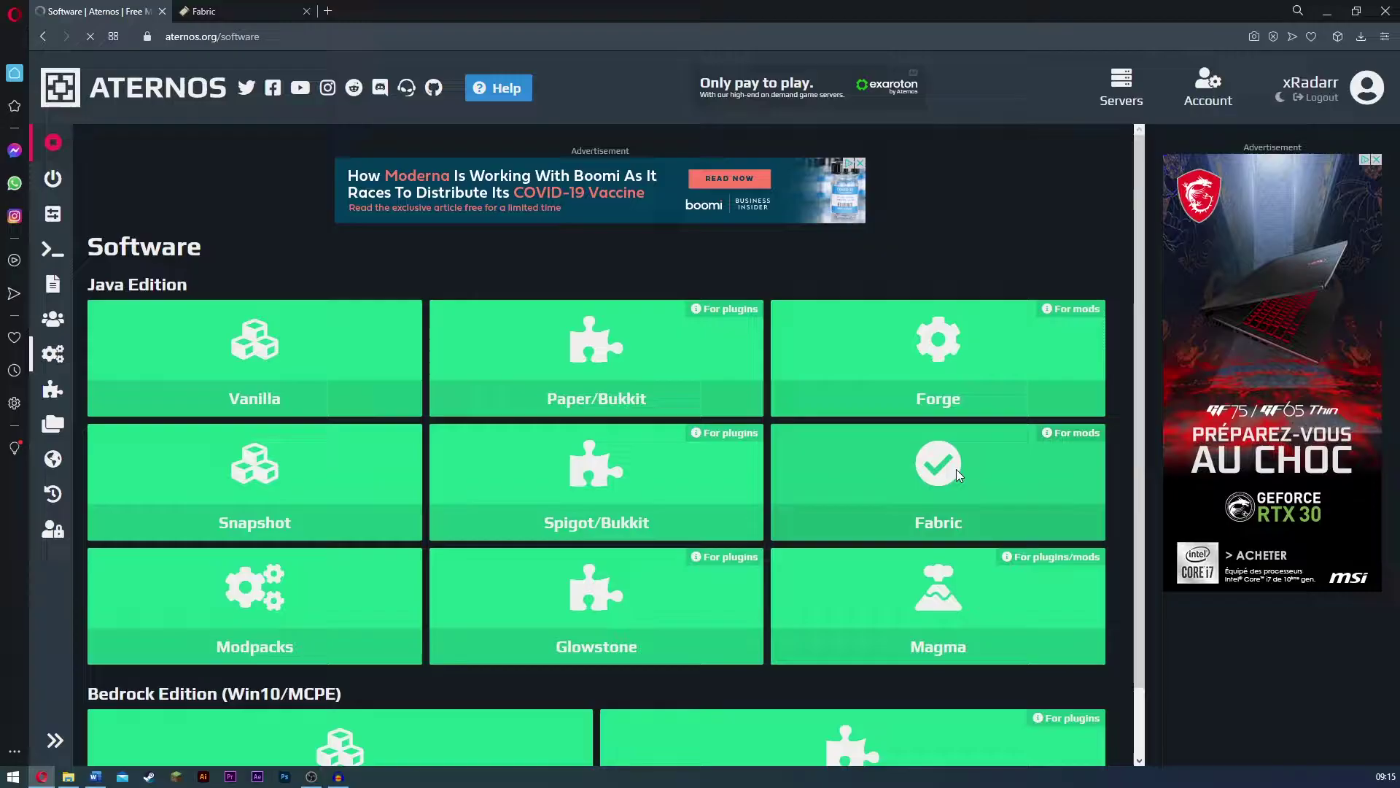
click(960, 475)
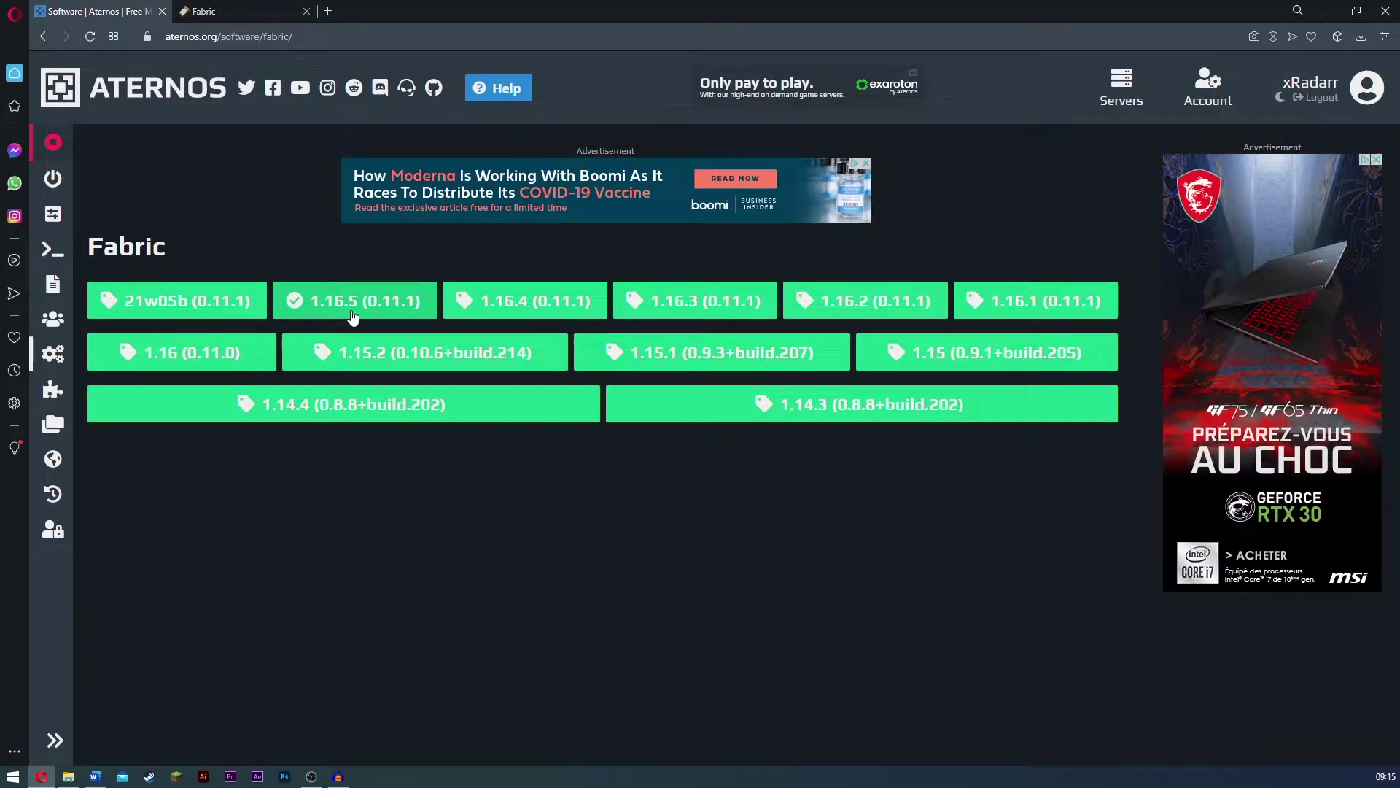
click(352, 318)
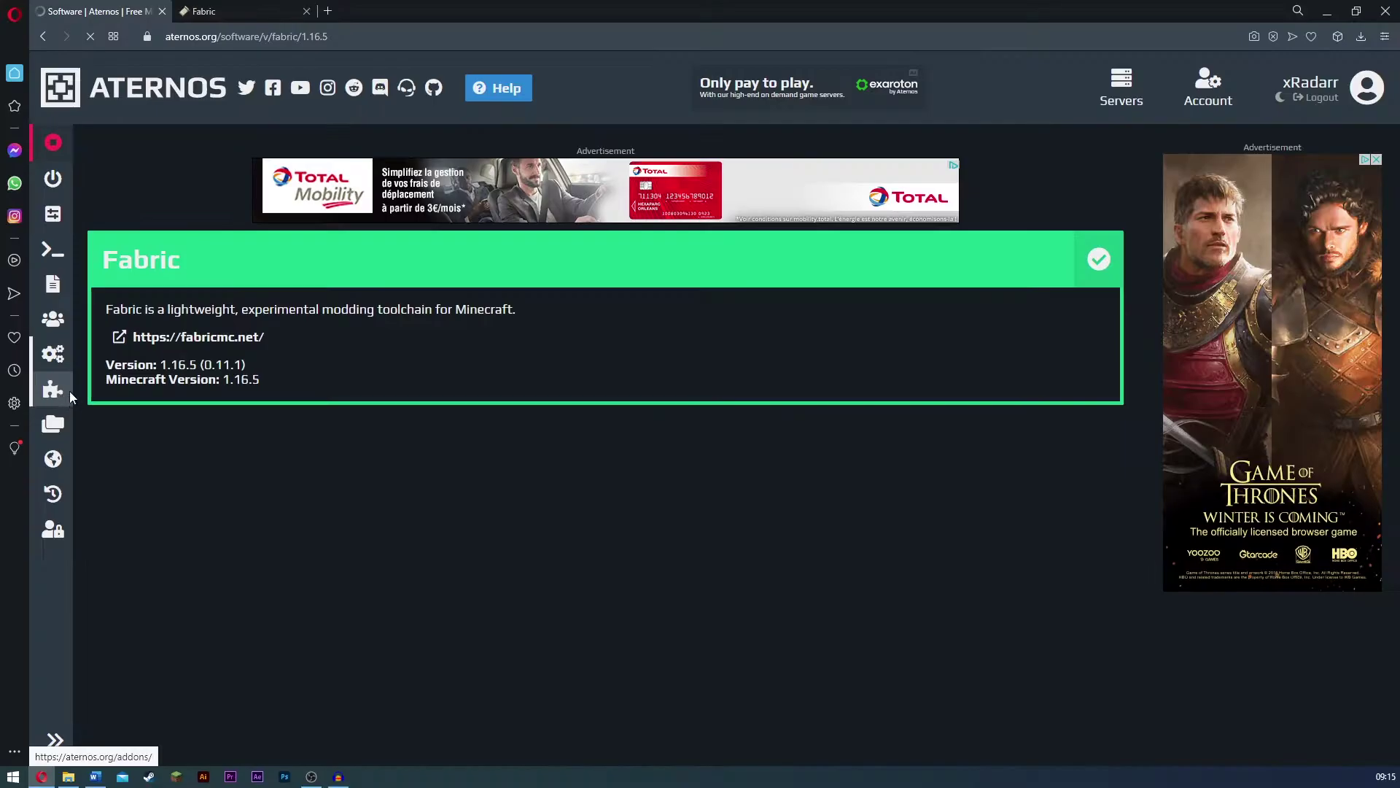
Step: Search the server's mods for 'origins' and install Origins 0.4.7 for 1.16.5
click(68, 391)
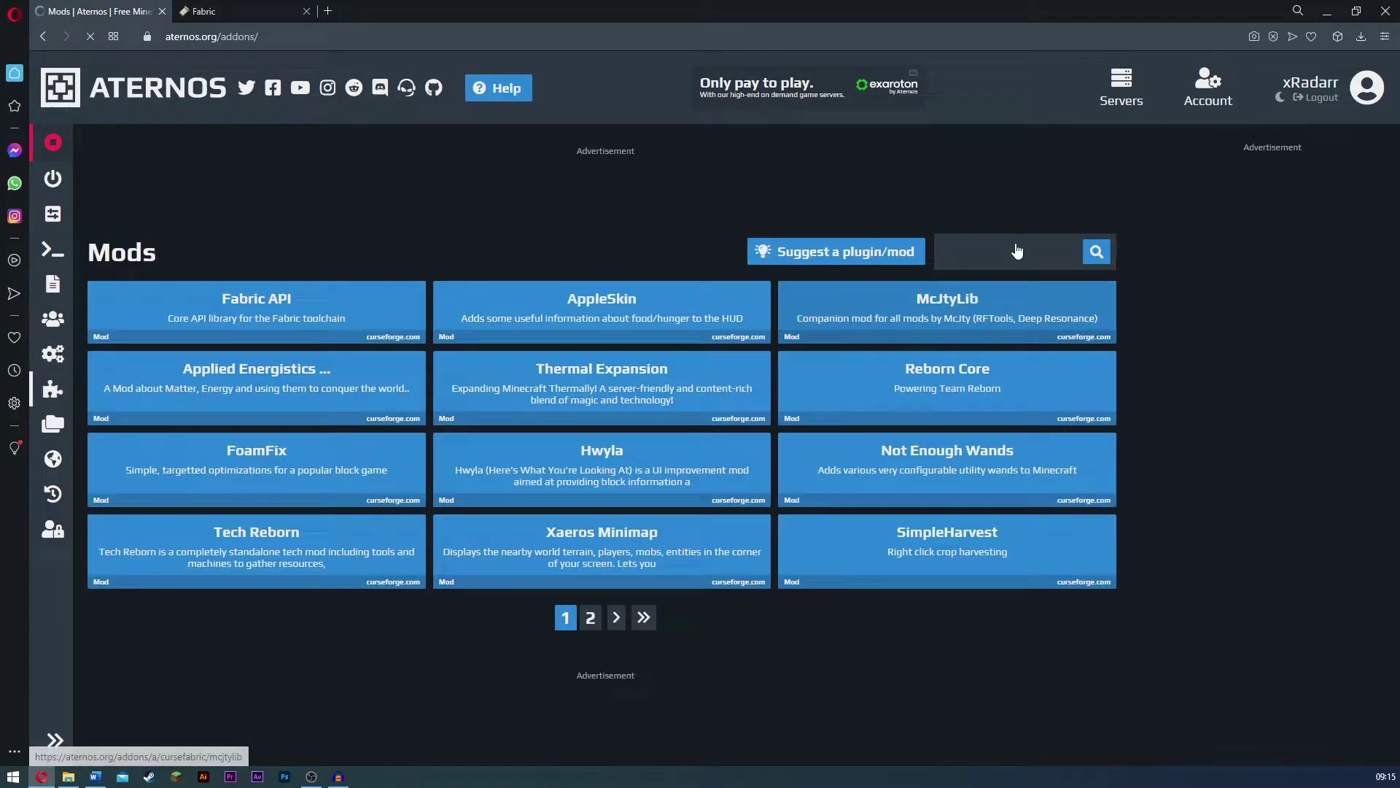
click(970, 241)
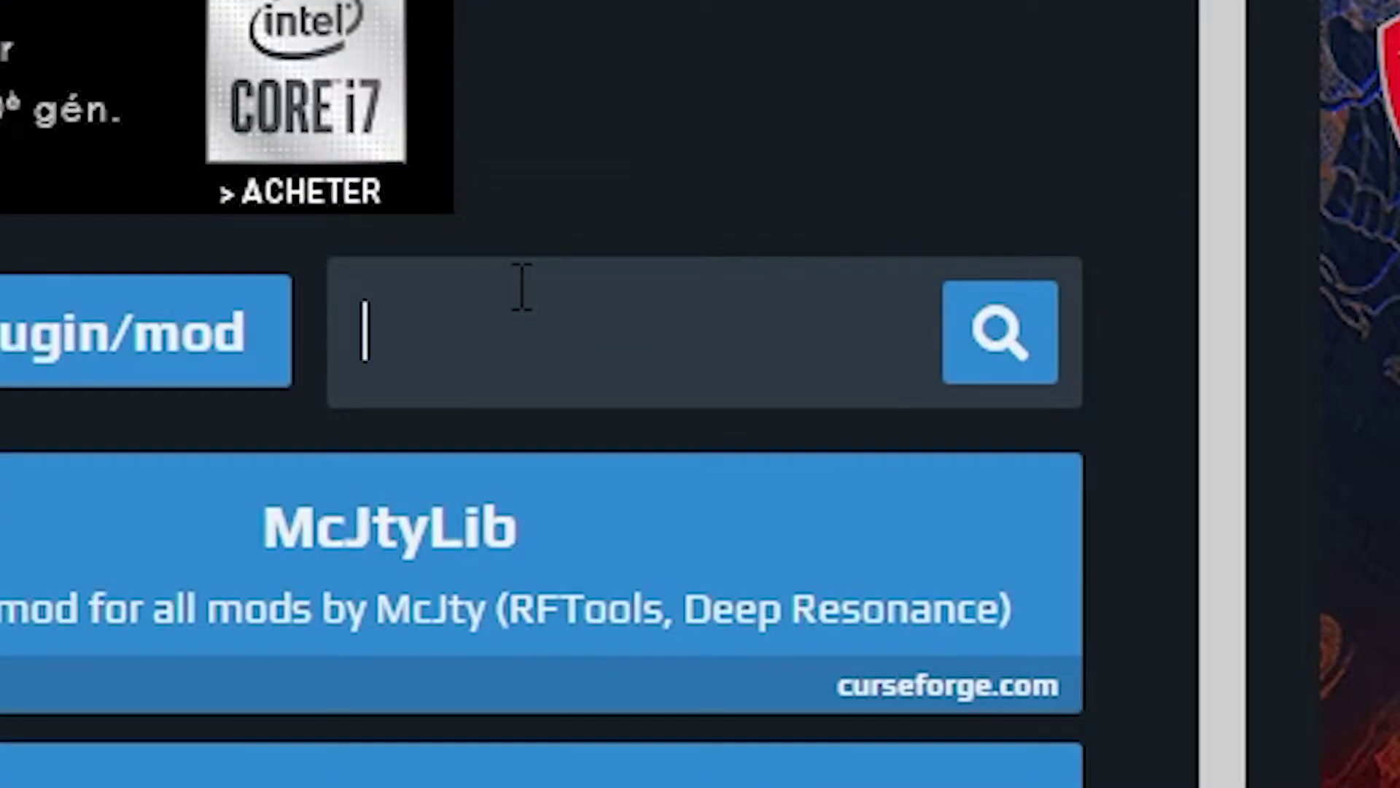
text(origins)
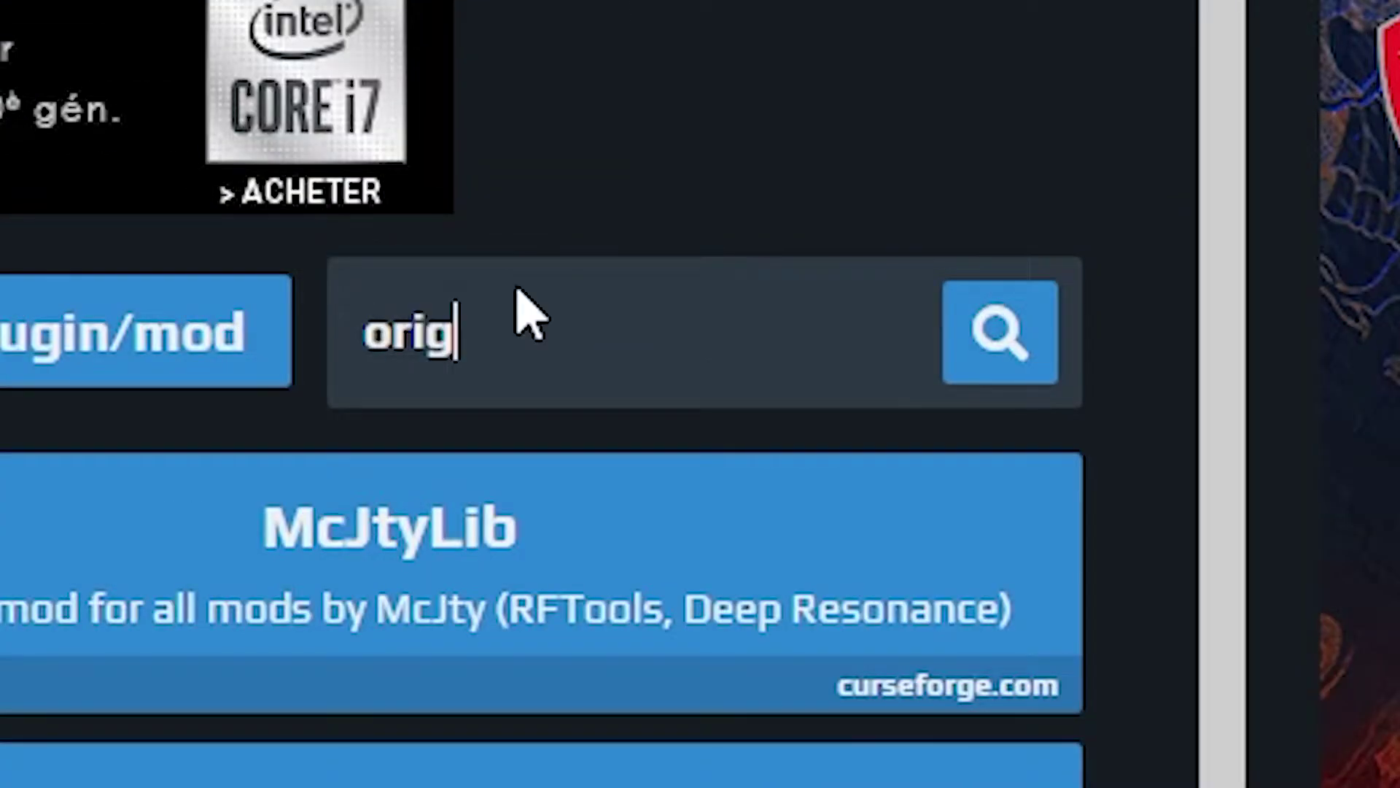
key(Return)
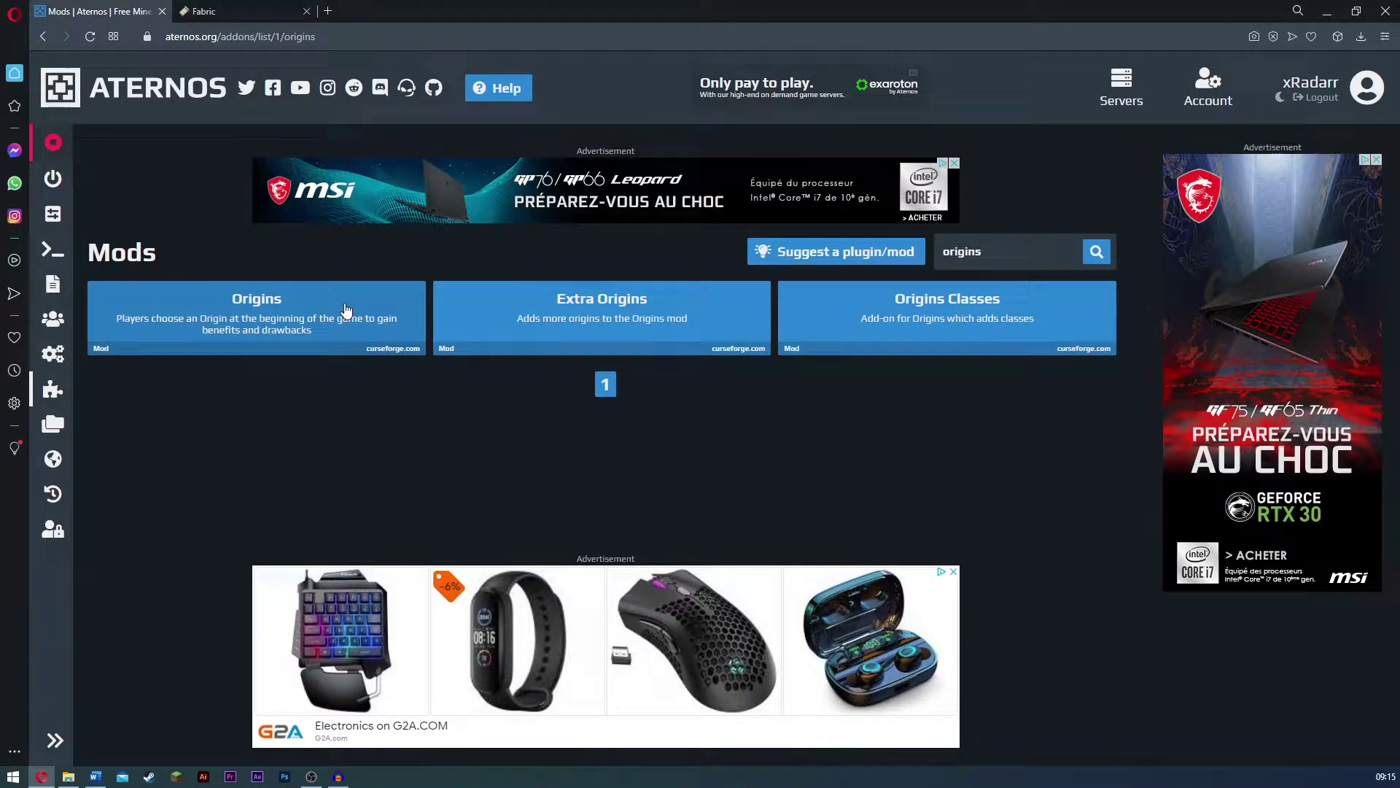
click(347, 310)
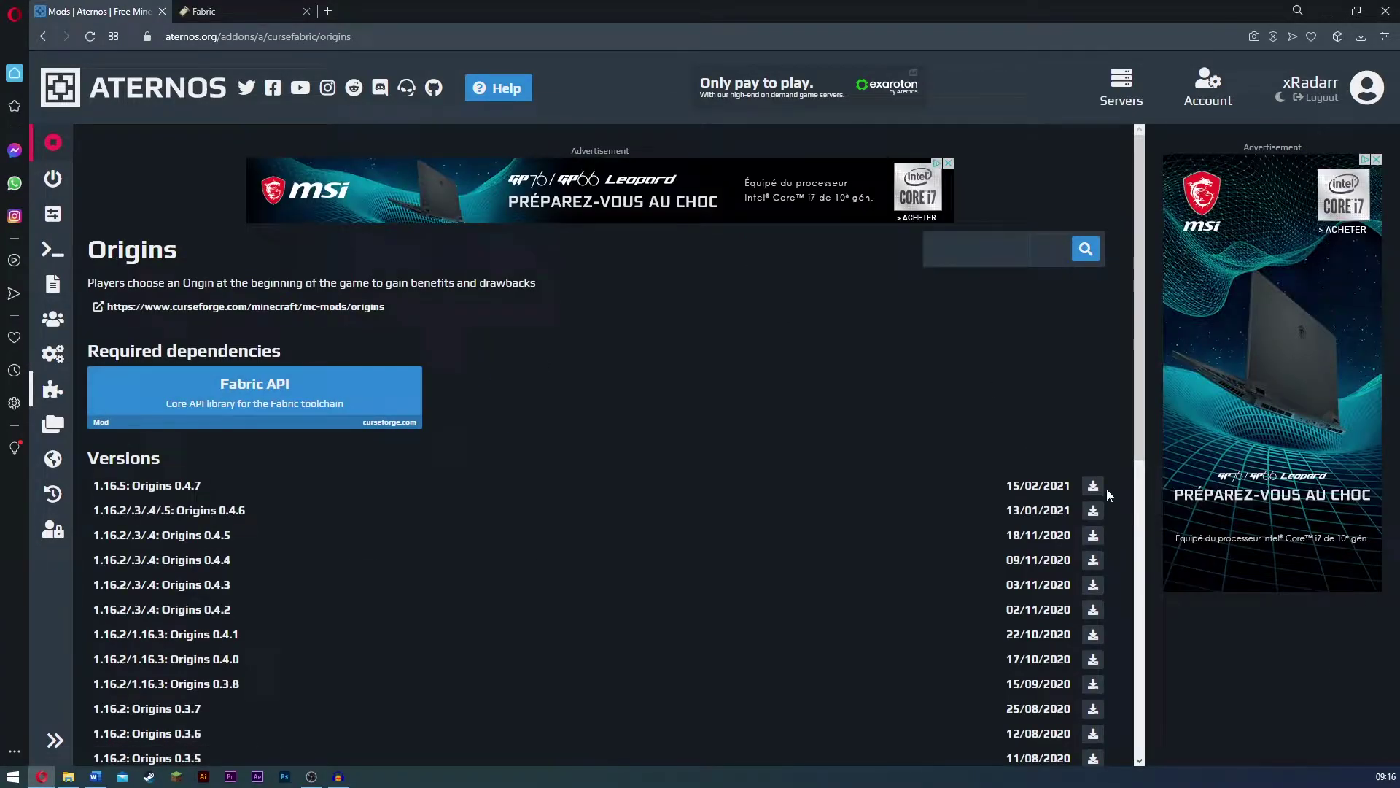
click(1095, 489)
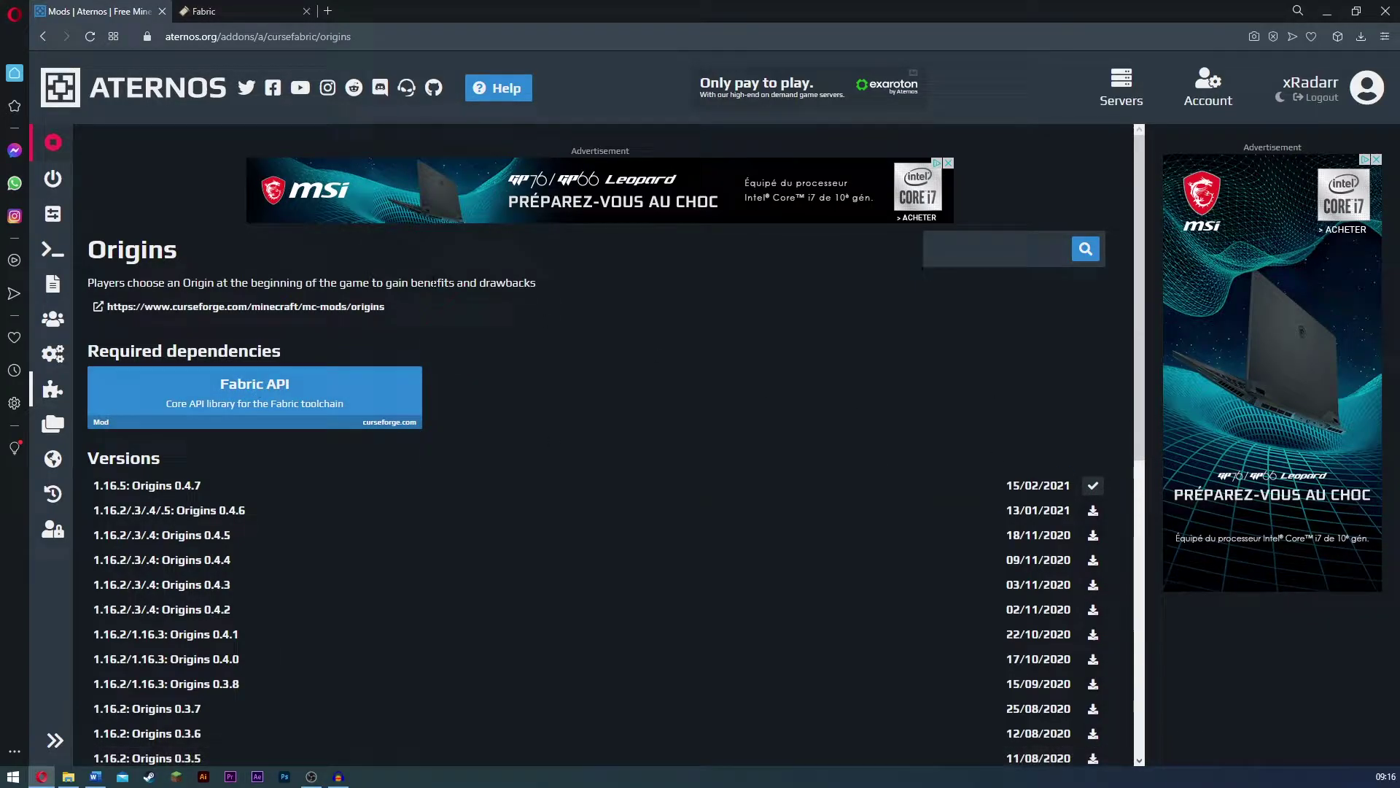
Step: Save the Origins-1.16.5-0.4.7 jar from CurseForge to Downloads and return to Aternos
click(143, 310)
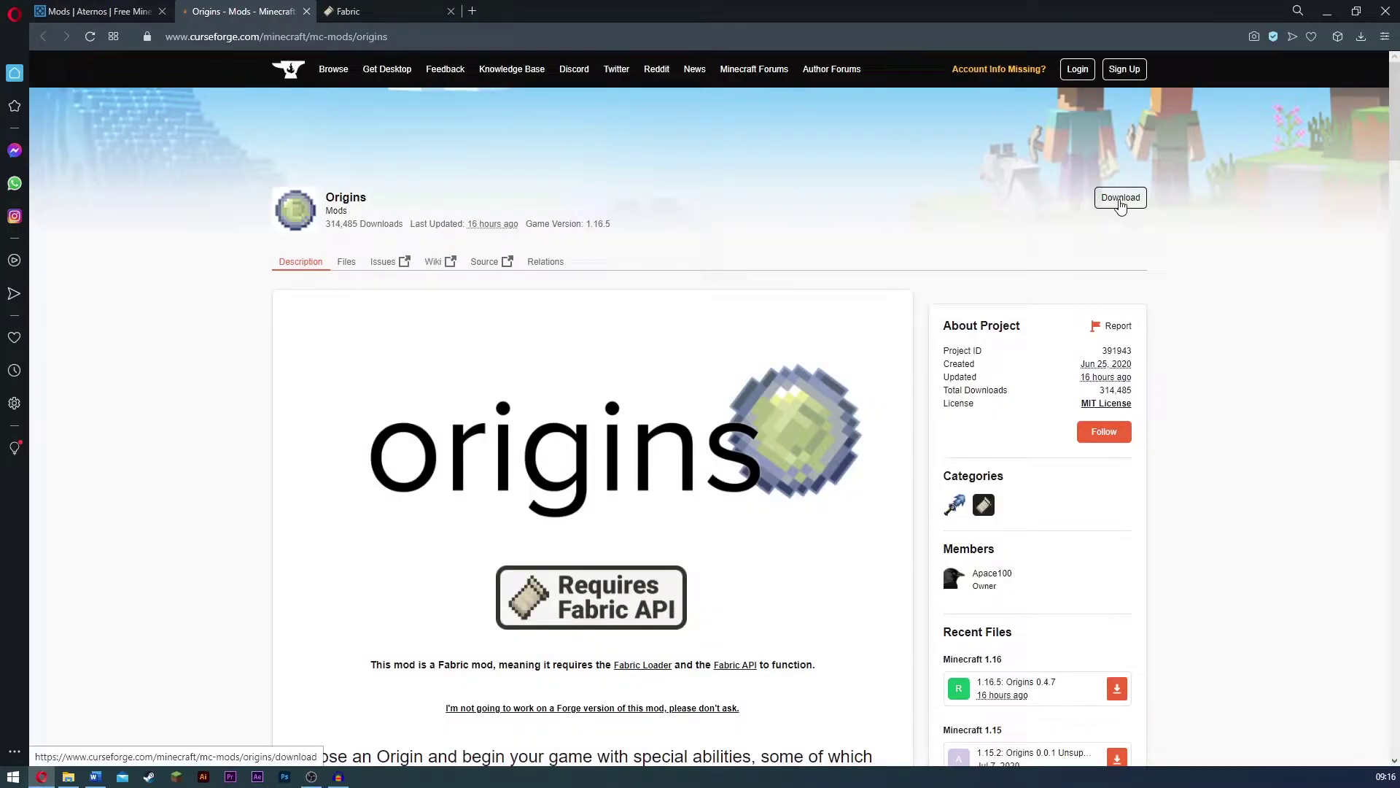
click(1121, 205)
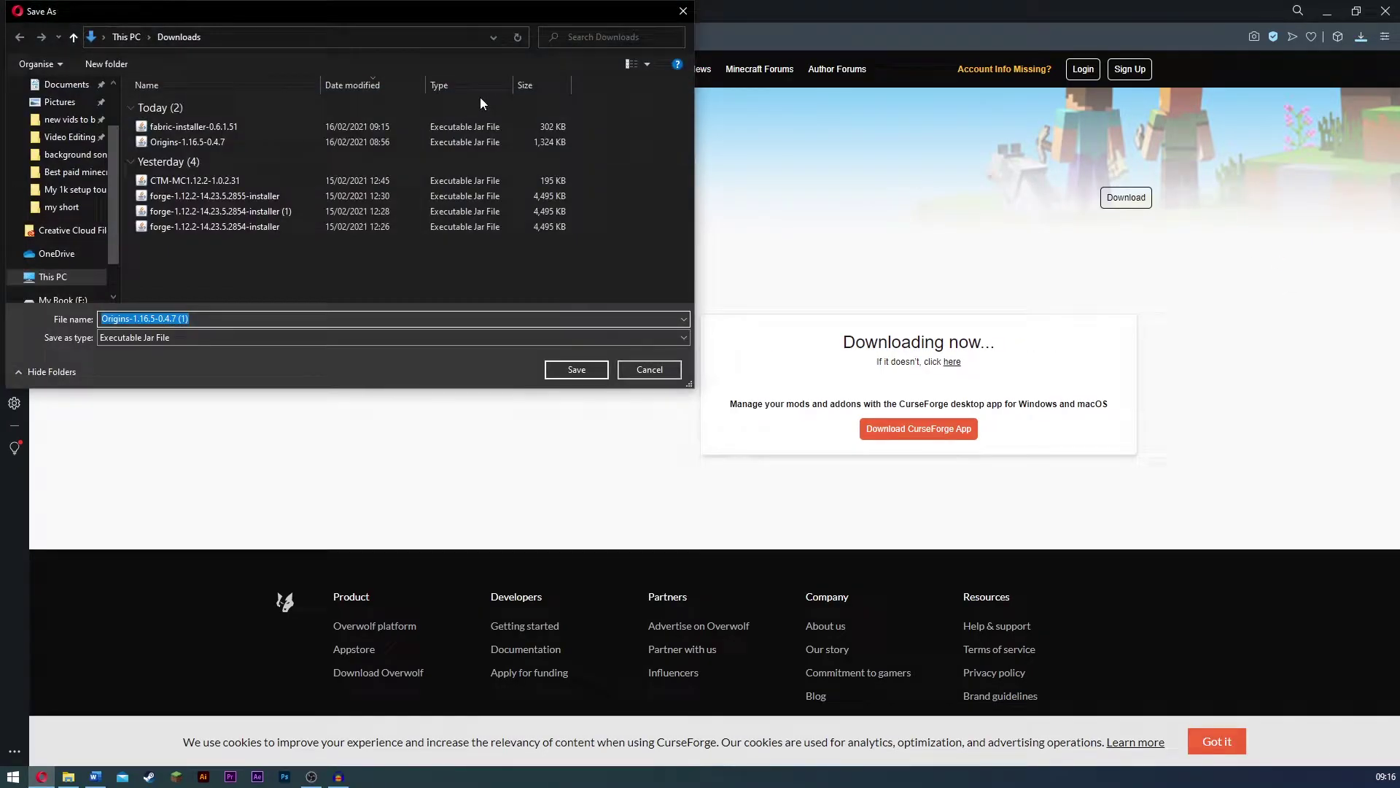
click(575, 370)
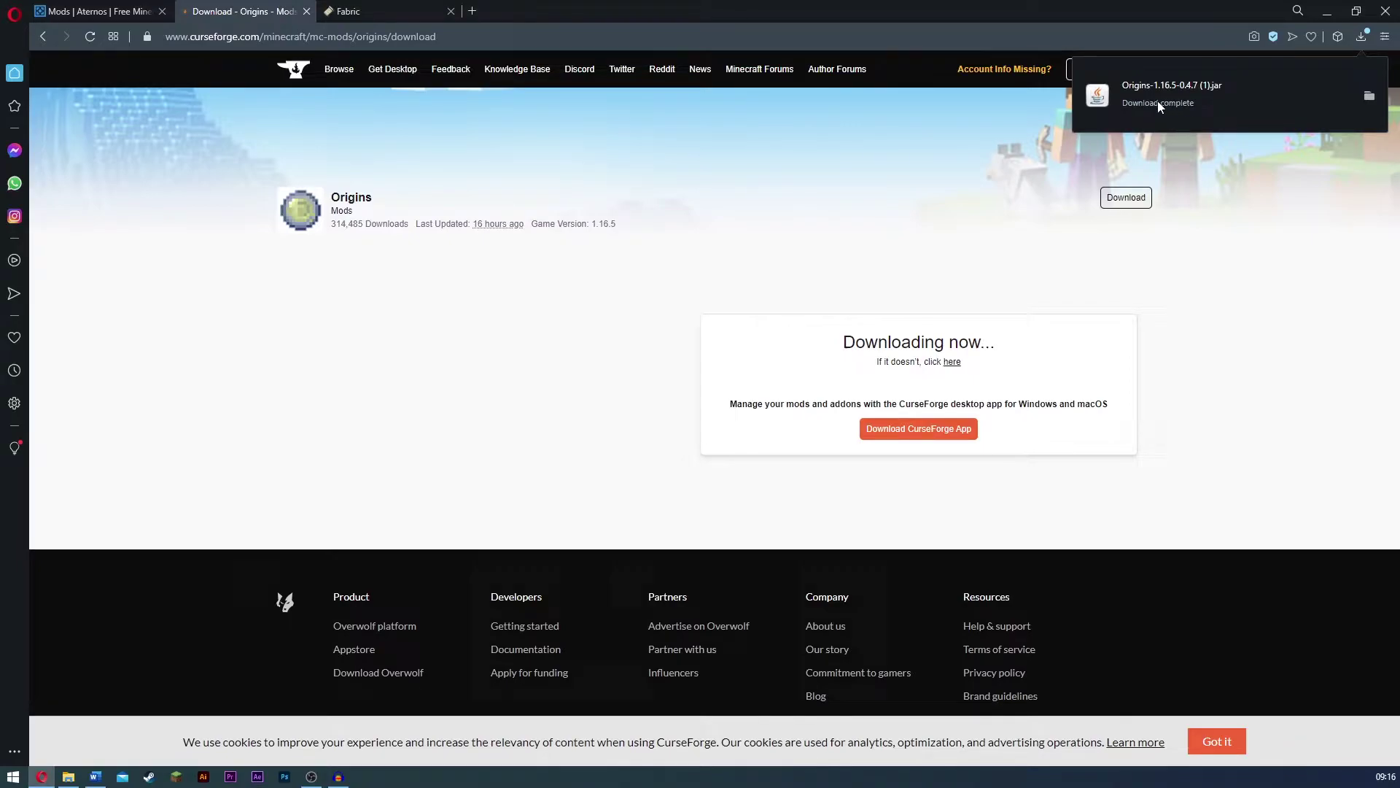
click(102, 10)
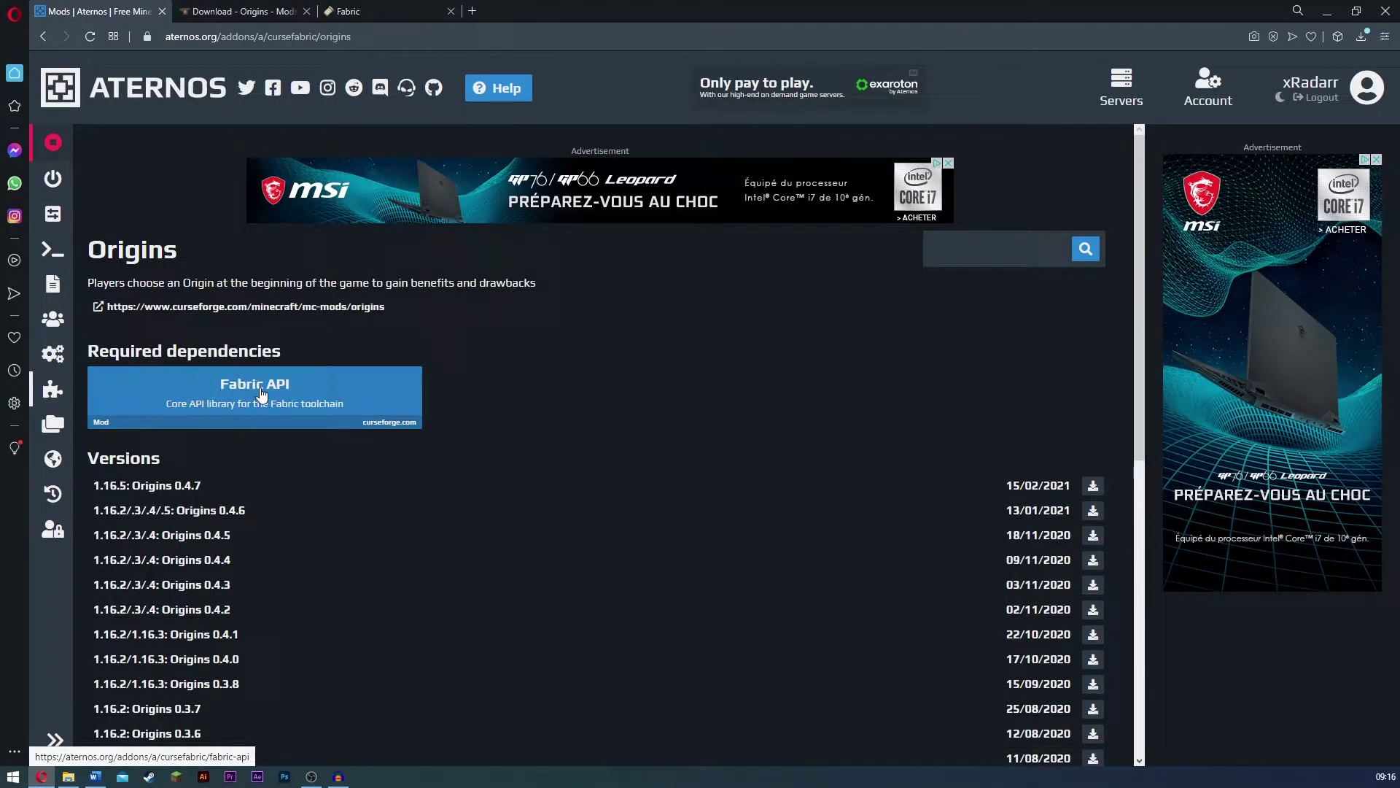
Step: Open the required Fabric API dependency and install a Fabric API version on the server
click(277, 407)
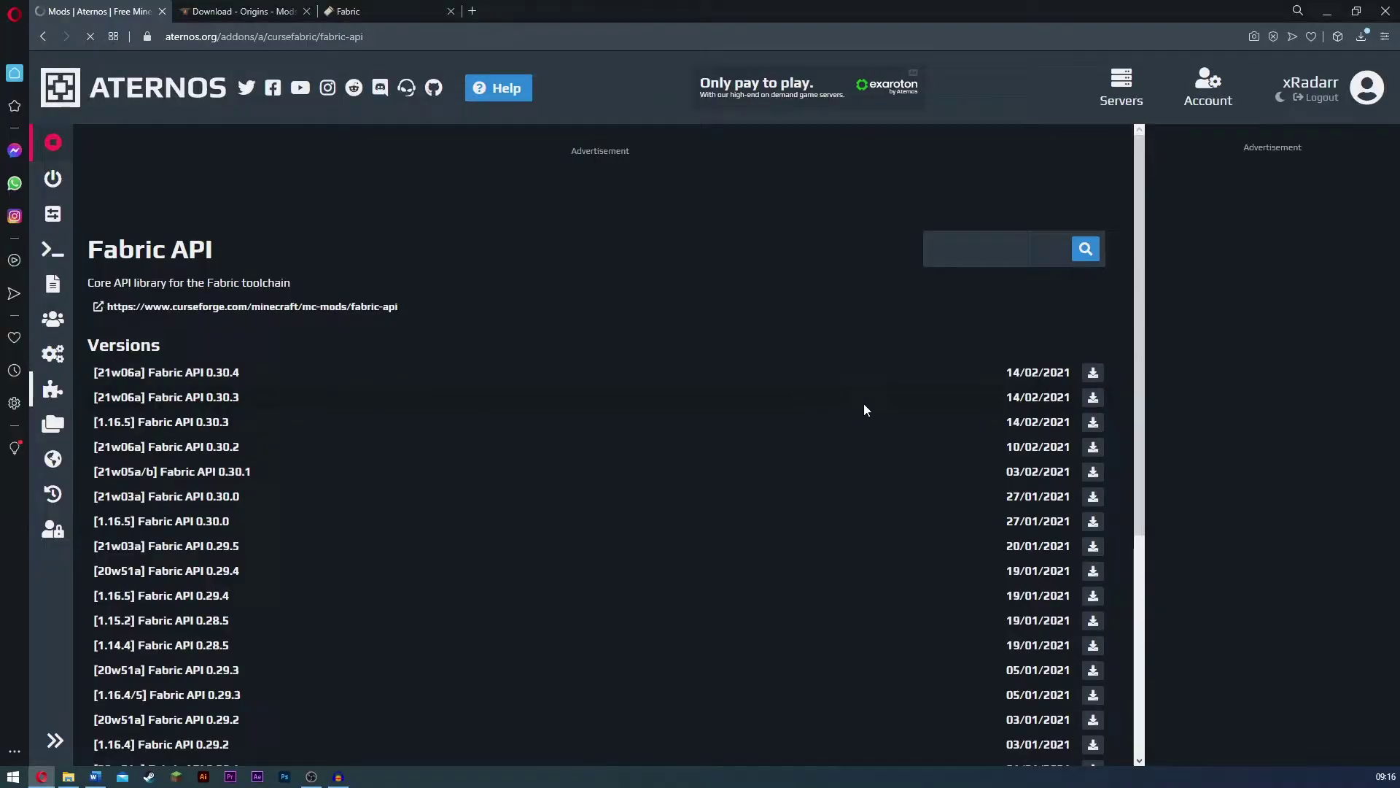
click(1097, 374)
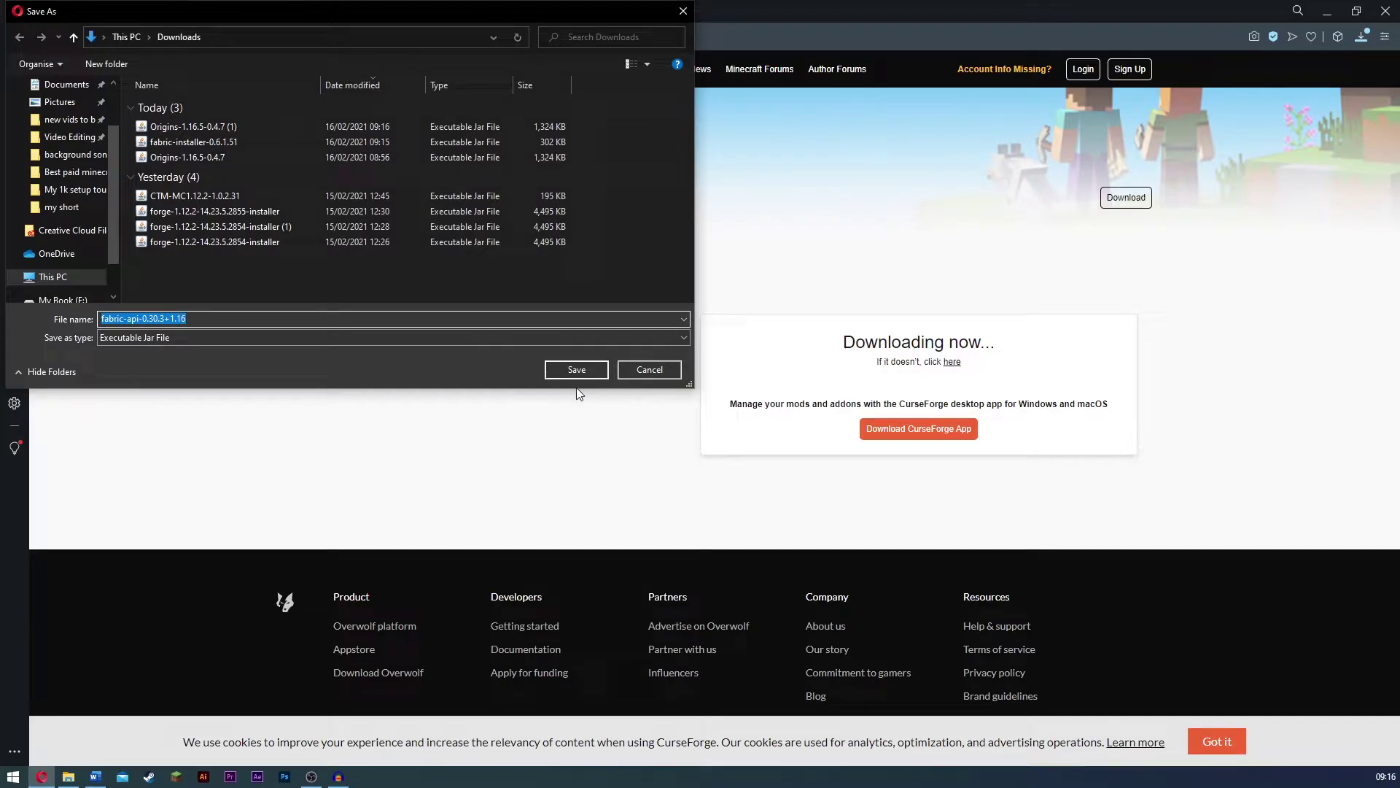
Step: Save fabric-api-0.30.3+1.16.jar into the Downloads folder
click(571, 369)
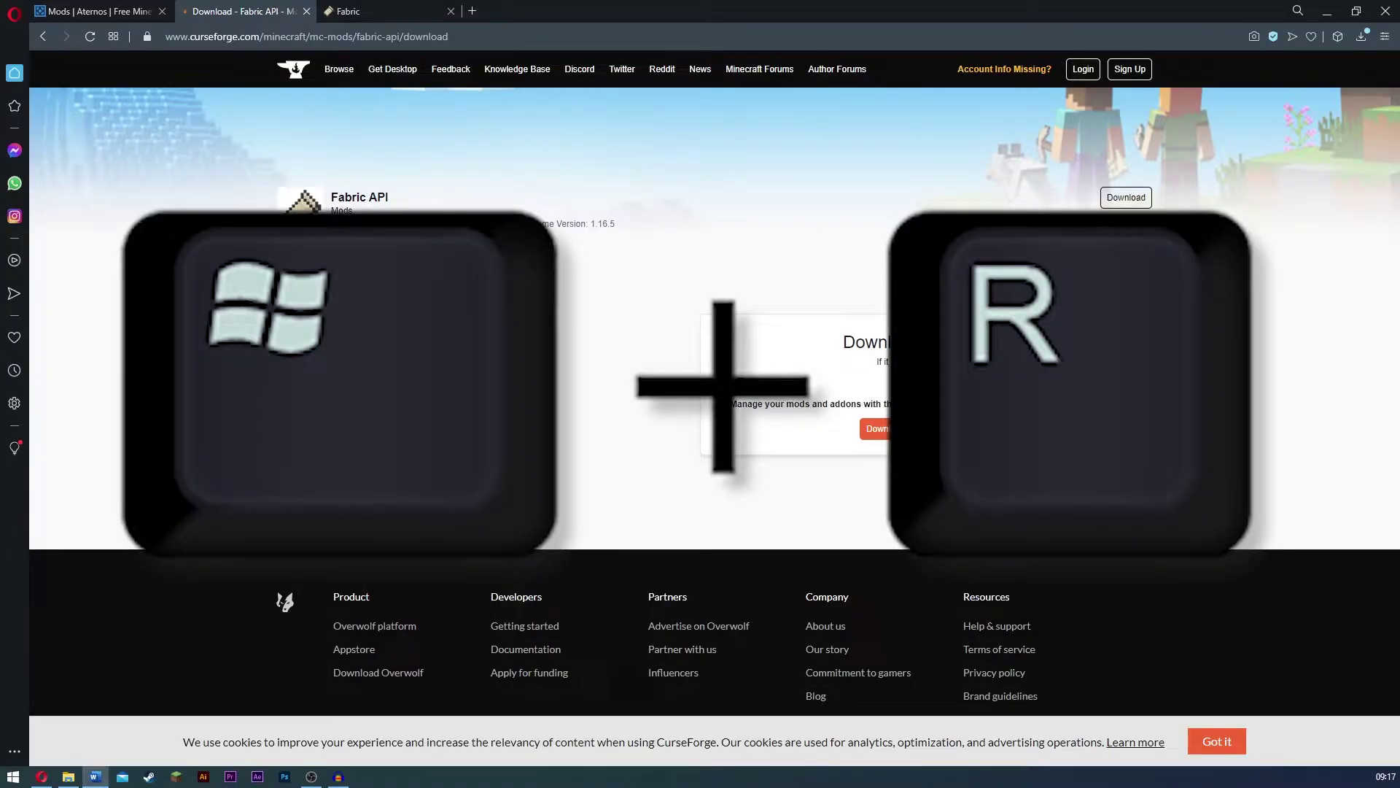
Step: Open the AppData Roaming folder by running %appdata% from the Run box
key(super+r)
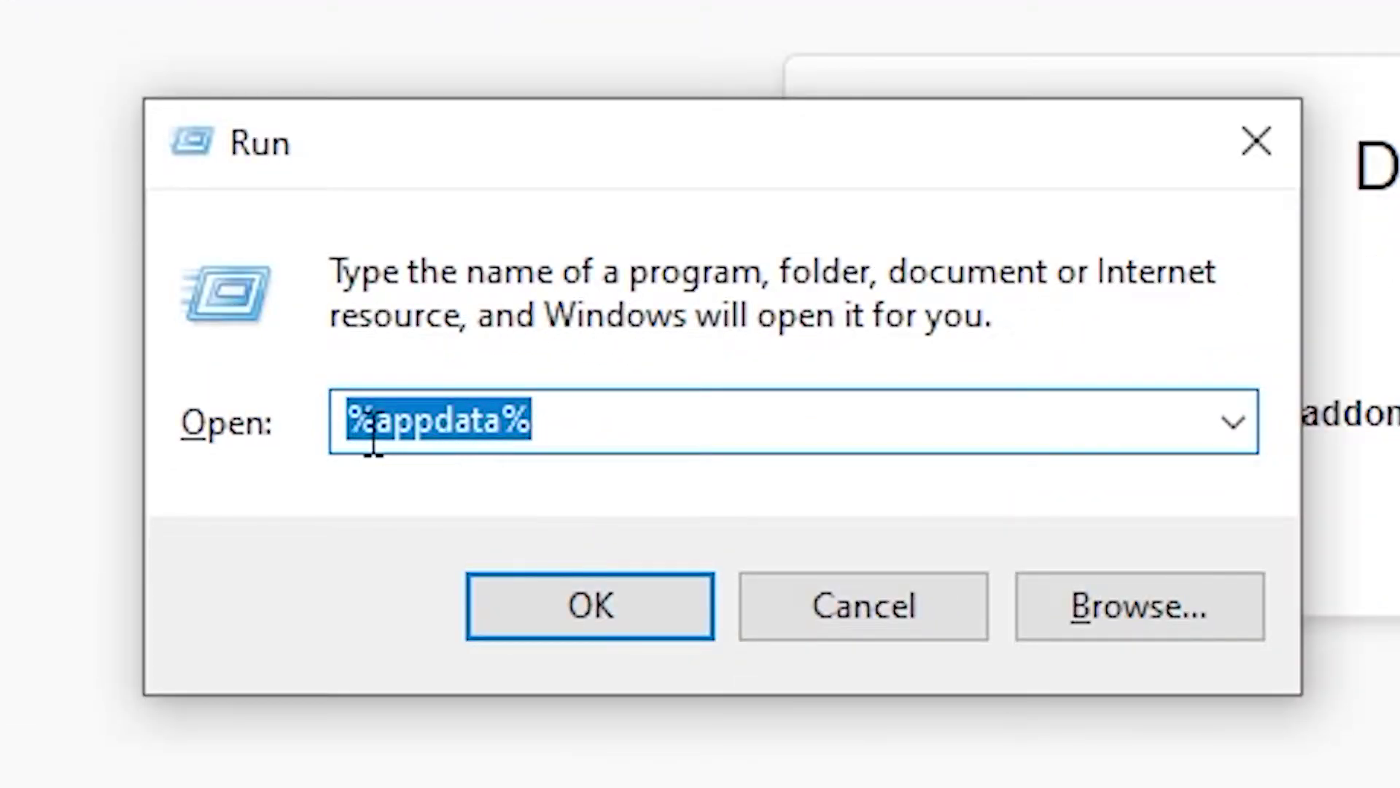
click(605, 411)
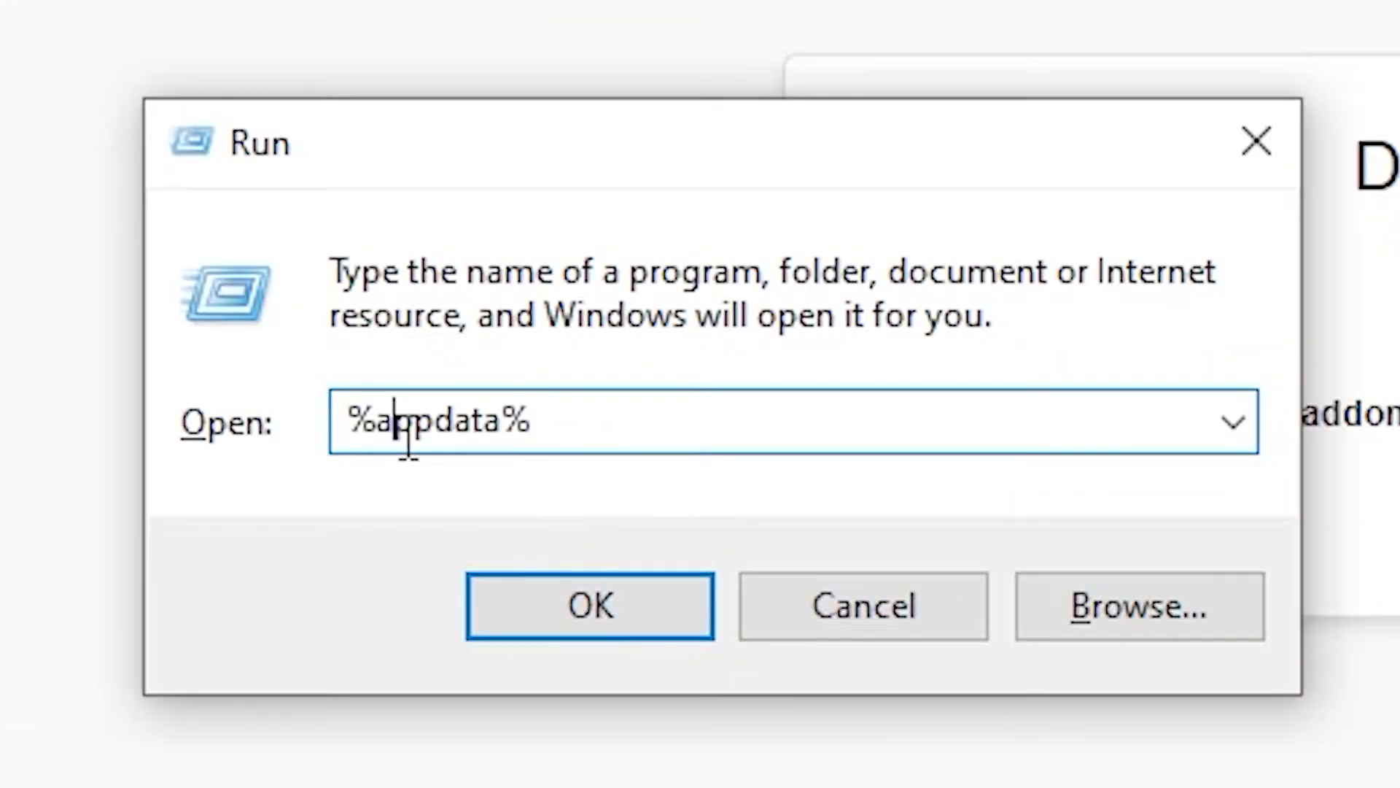
click(653, 623)
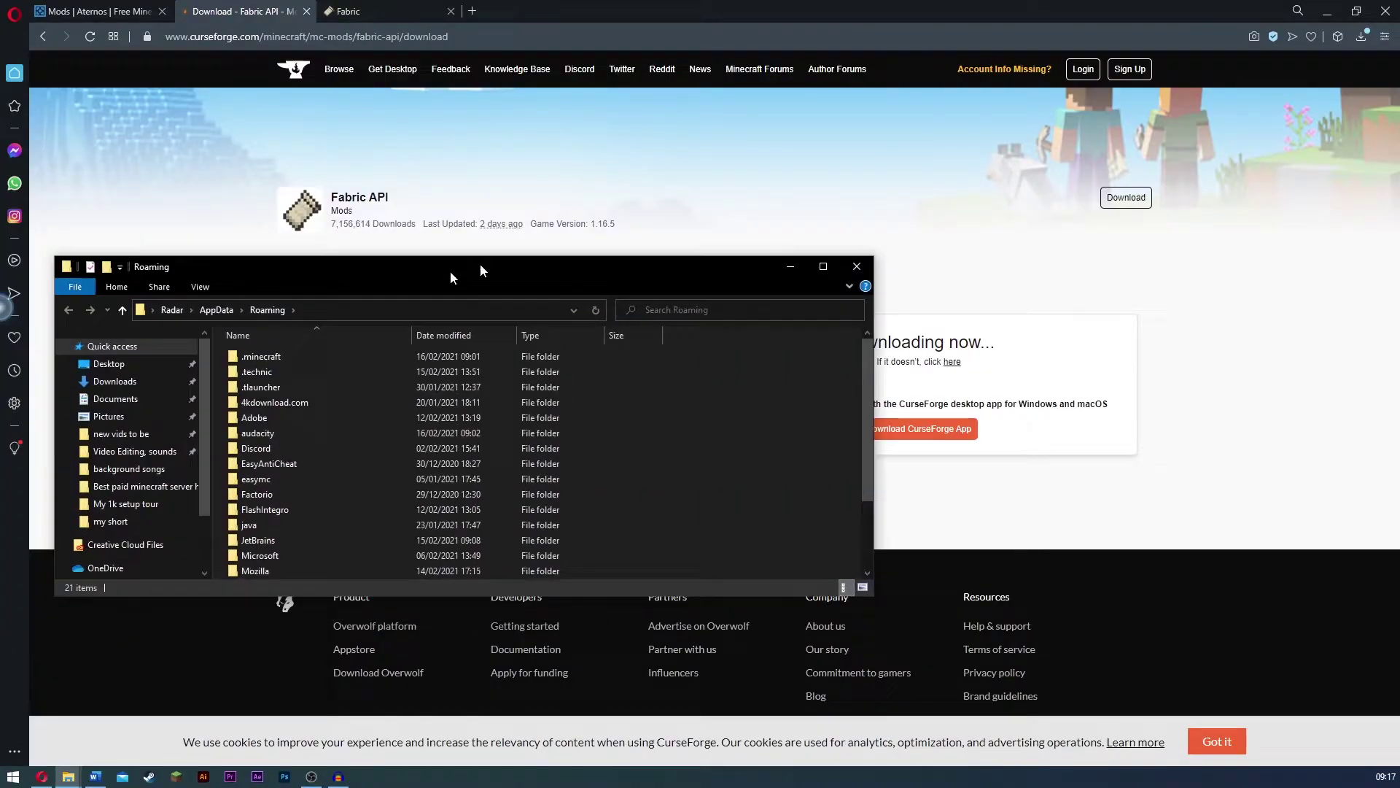
Step: Confirm the Fabric API and Origins jars are in .minecraft\mods, then return to the Aternos page
double_click(453, 329)
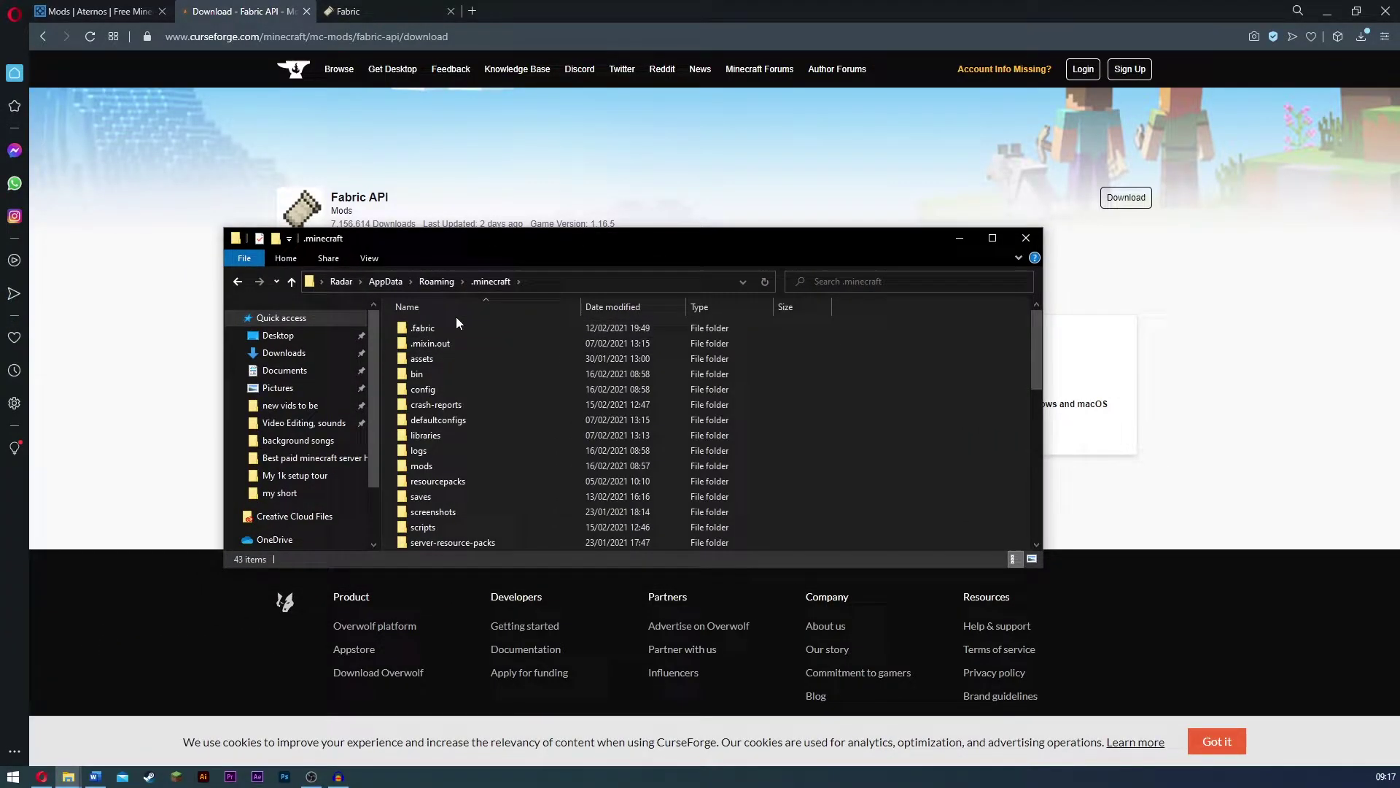
double_click(420, 466)
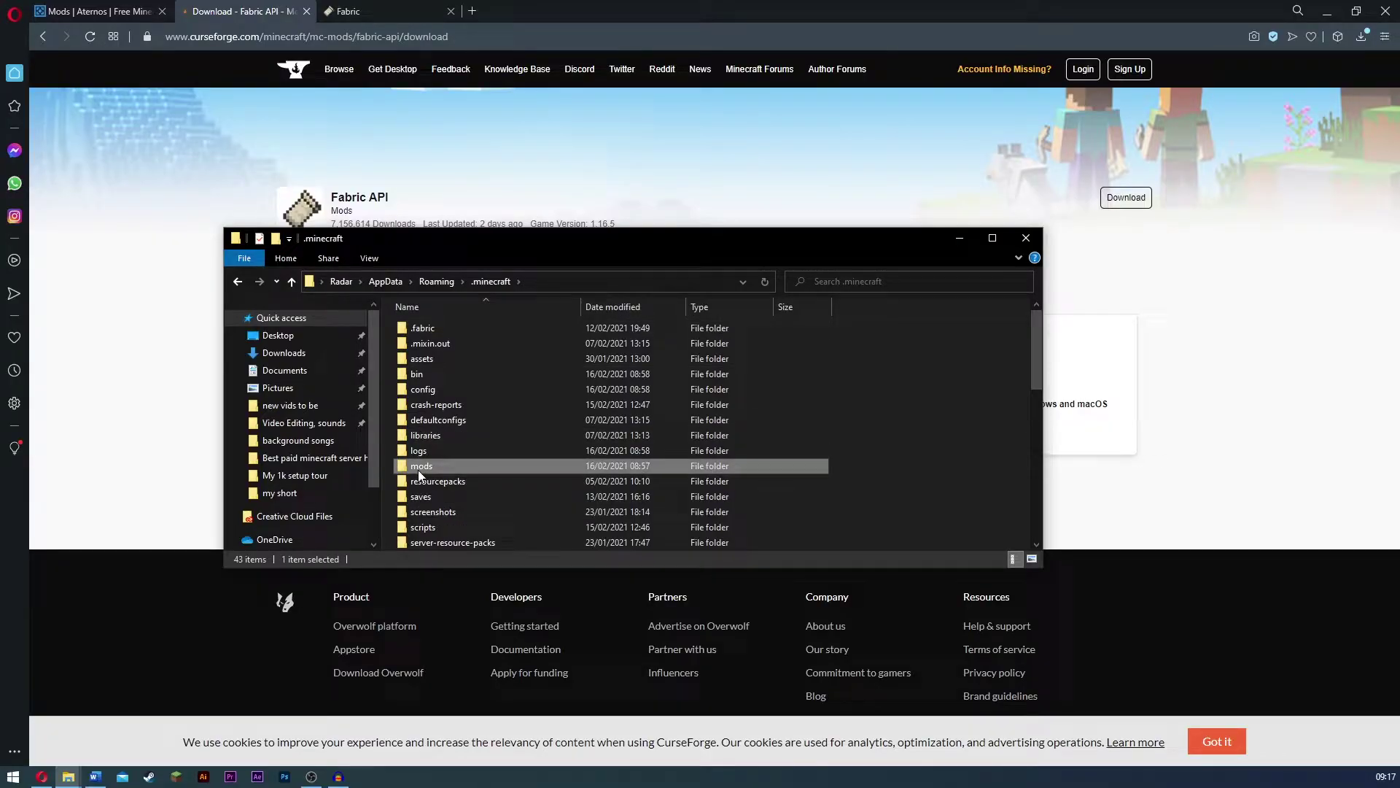
mouse_move(452, 361)
mouse_down()
mouse_move(542, 329)
mouse_move(471, 322)
mouse_move(506, 323)
mouse_move(554, 376)
mouse_up()
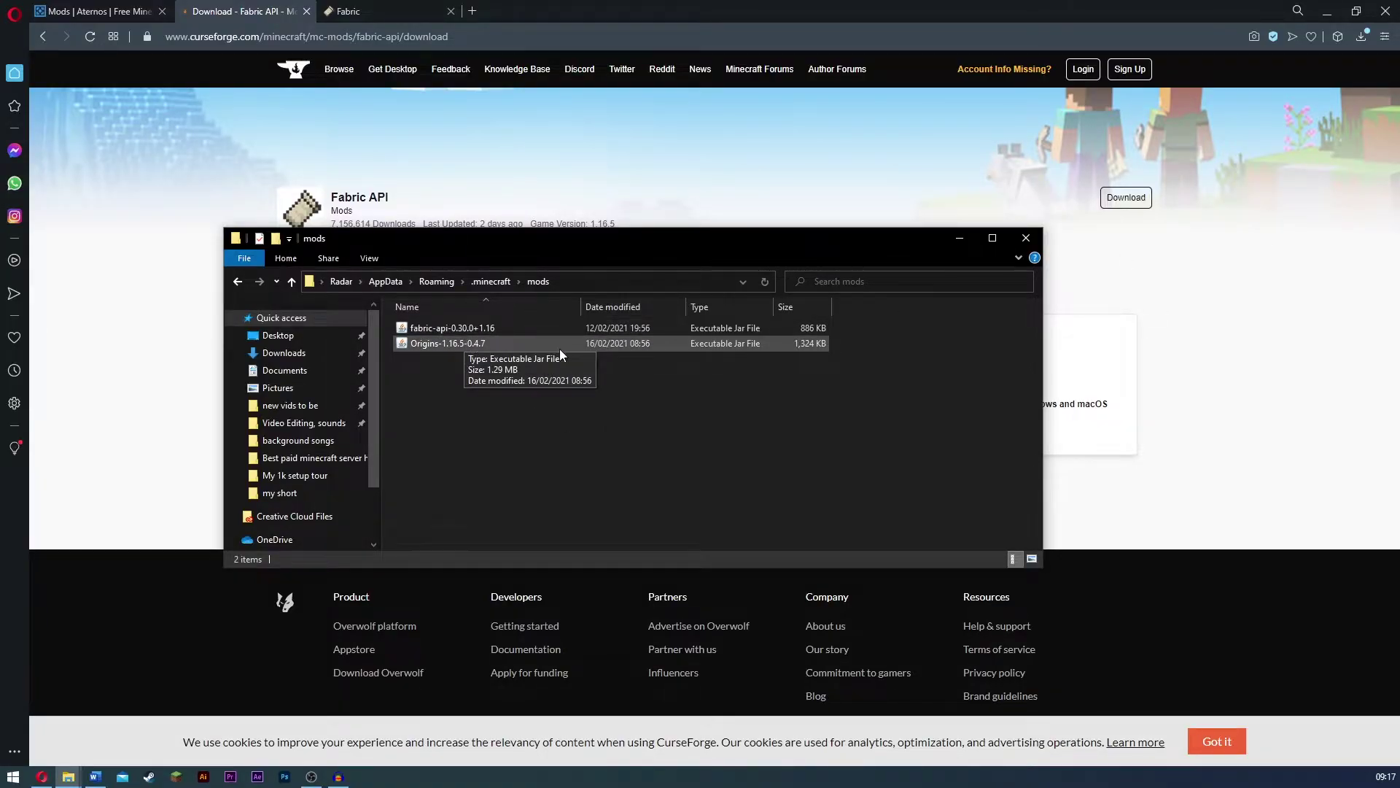
click(1030, 244)
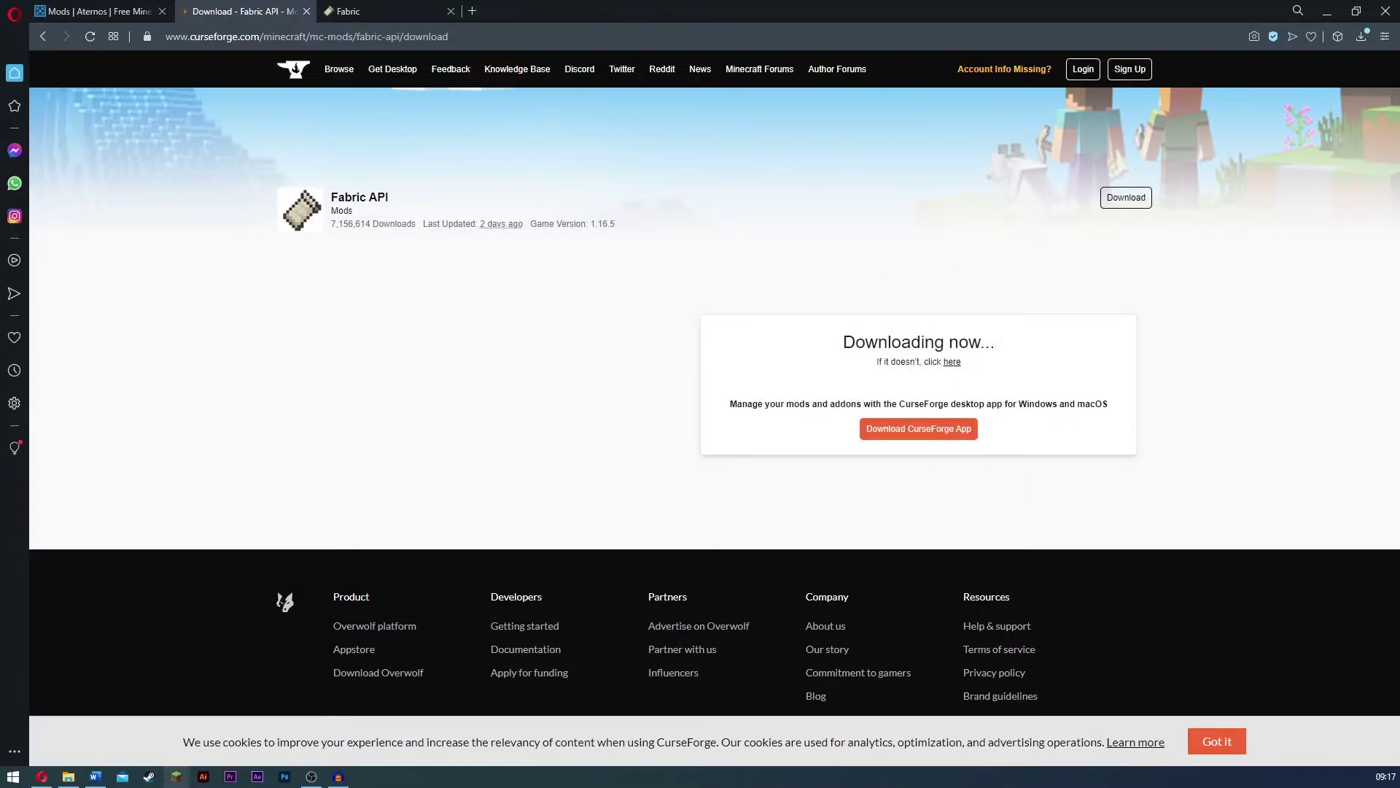
click(75, 7)
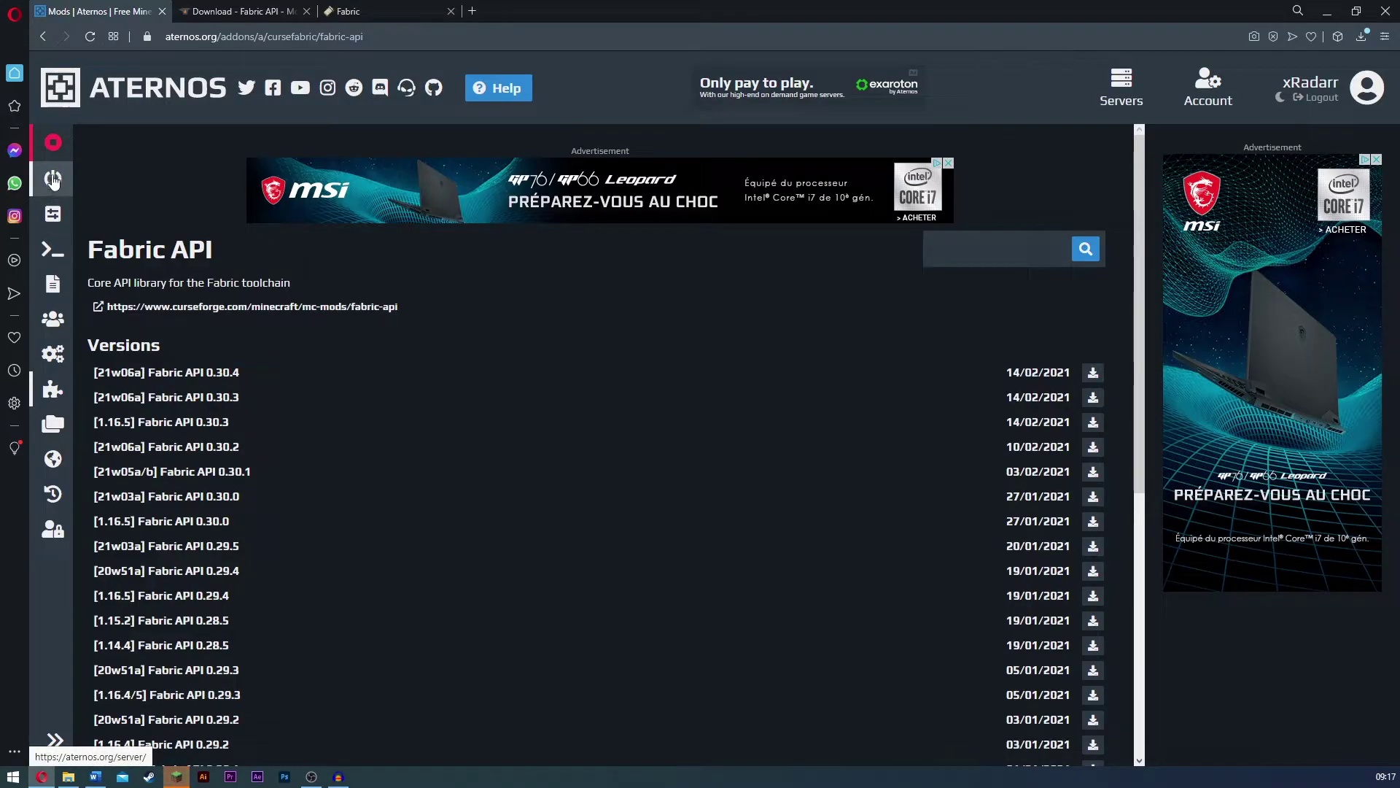
Step: Start the Aternos server, accepting the Mojang EULA and allowing queue notifications
click(56, 183)
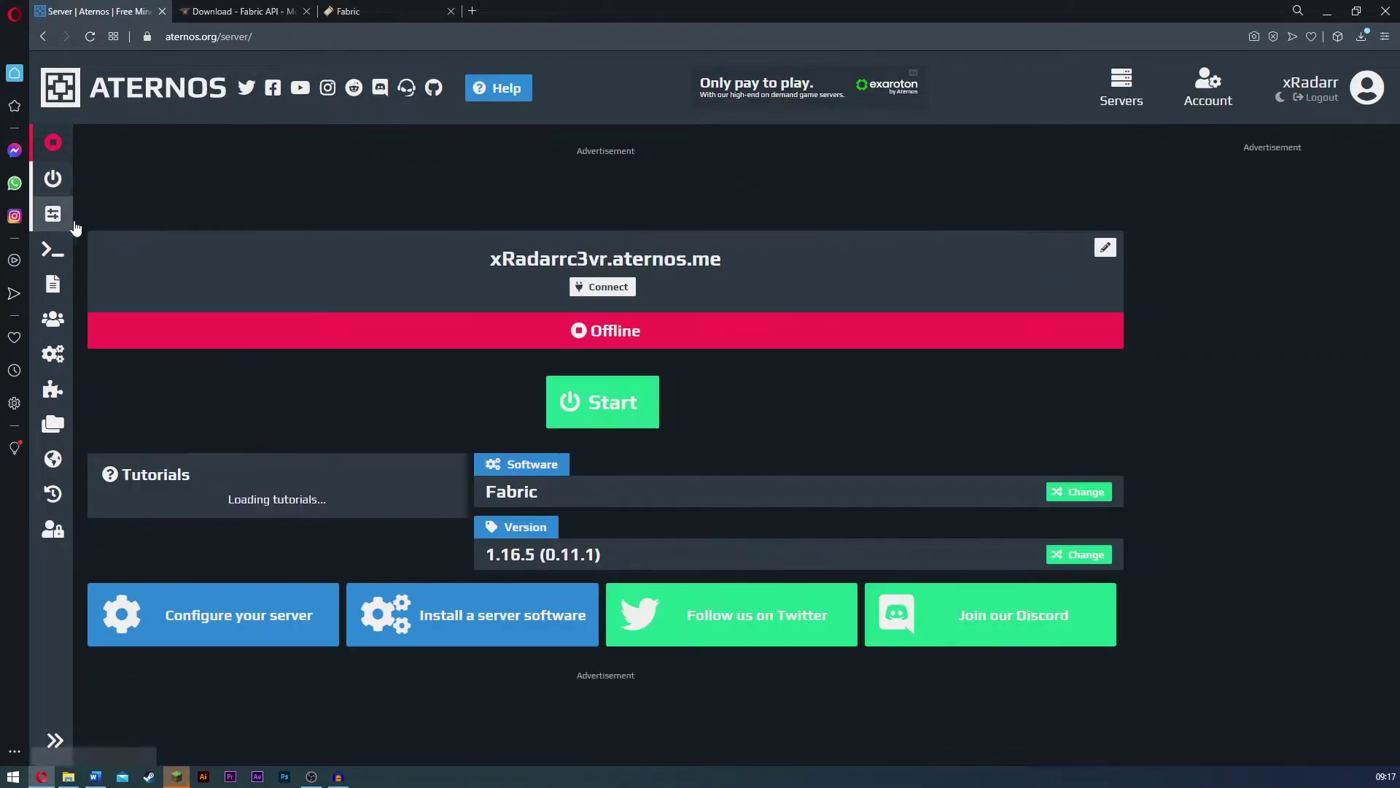
click(599, 403)
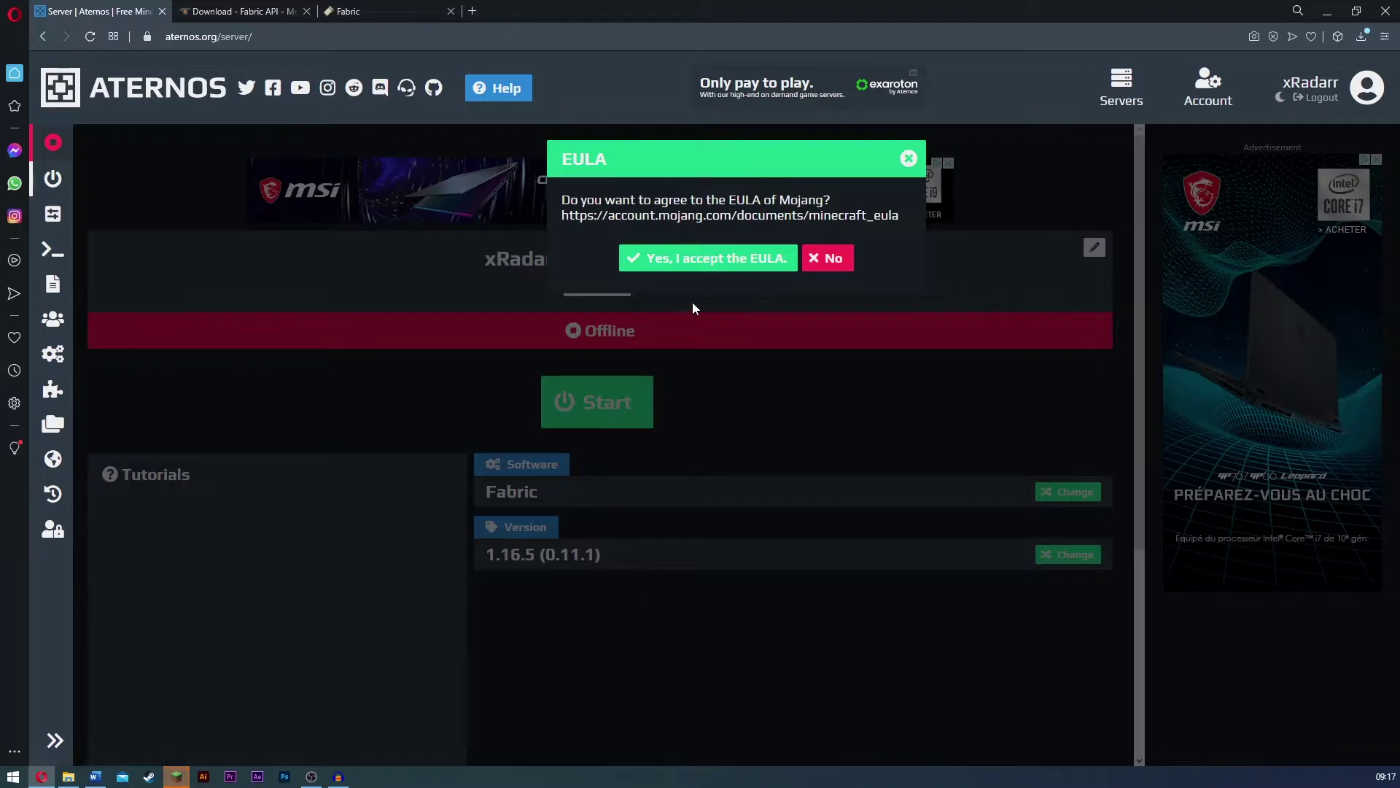
click(695, 261)
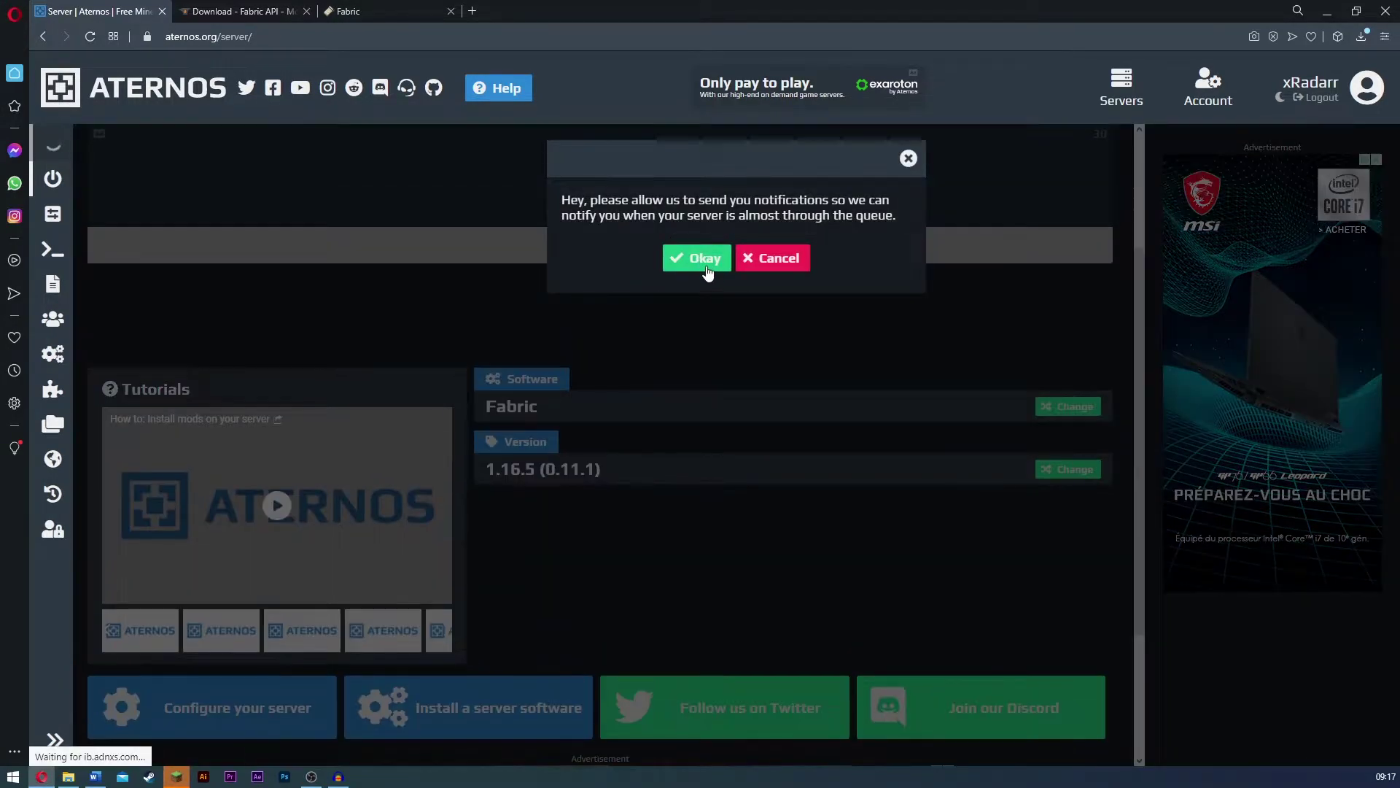
click(705, 267)
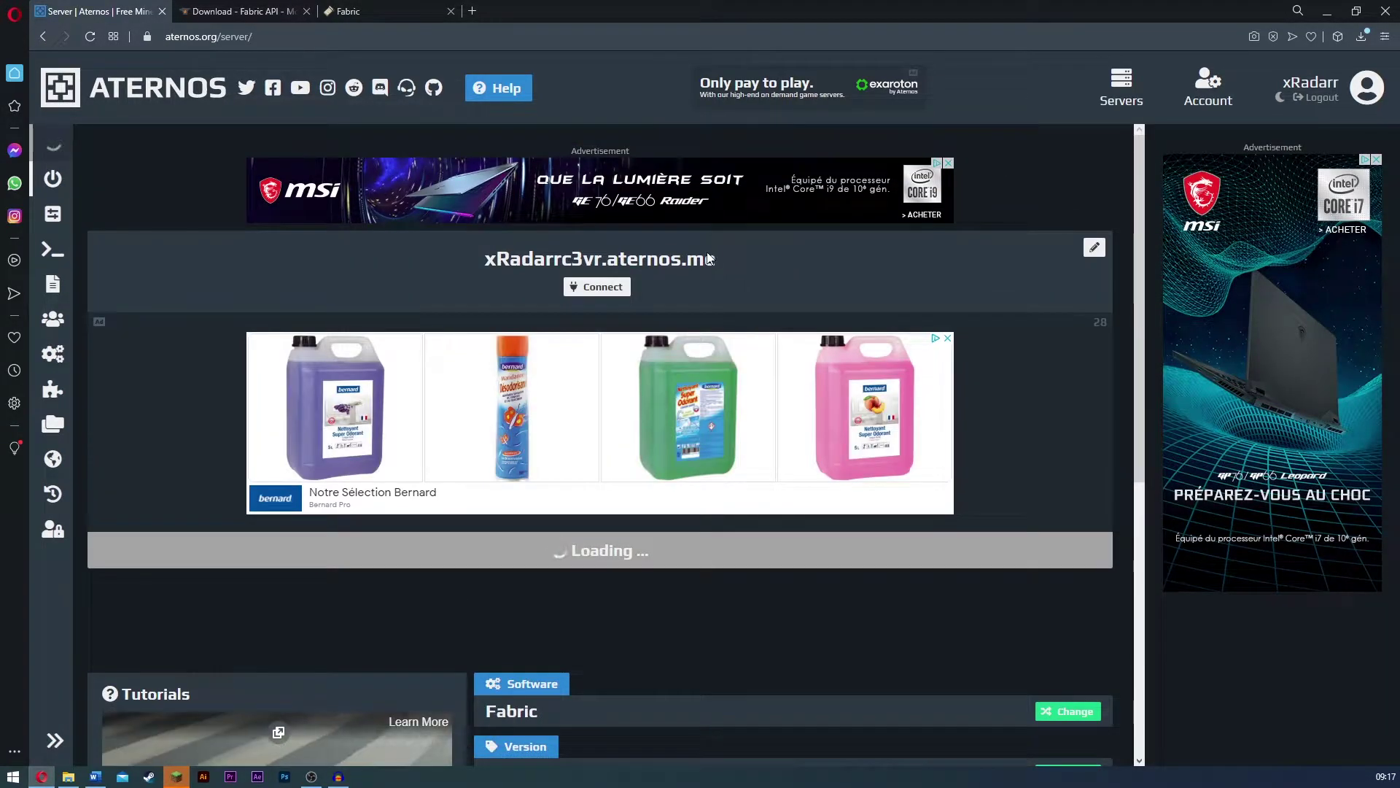
Step: Copy the server address to the clipboard
drag(730, 259, 488, 259)
right_click(500, 261)
click(539, 313)
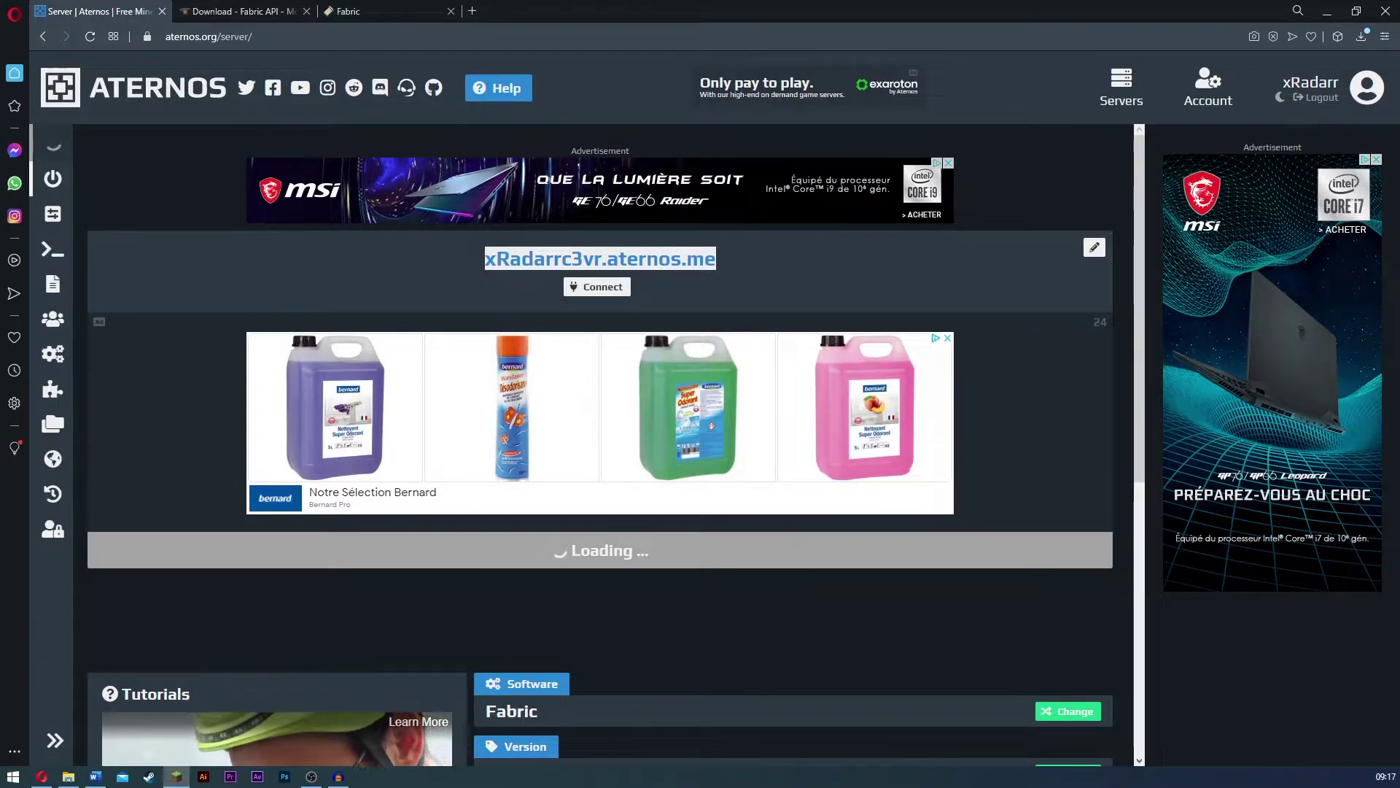
Step: Launch the fabric-loader-1.16.5 installation from the Minecraft Launcher
key(alt+Tab)
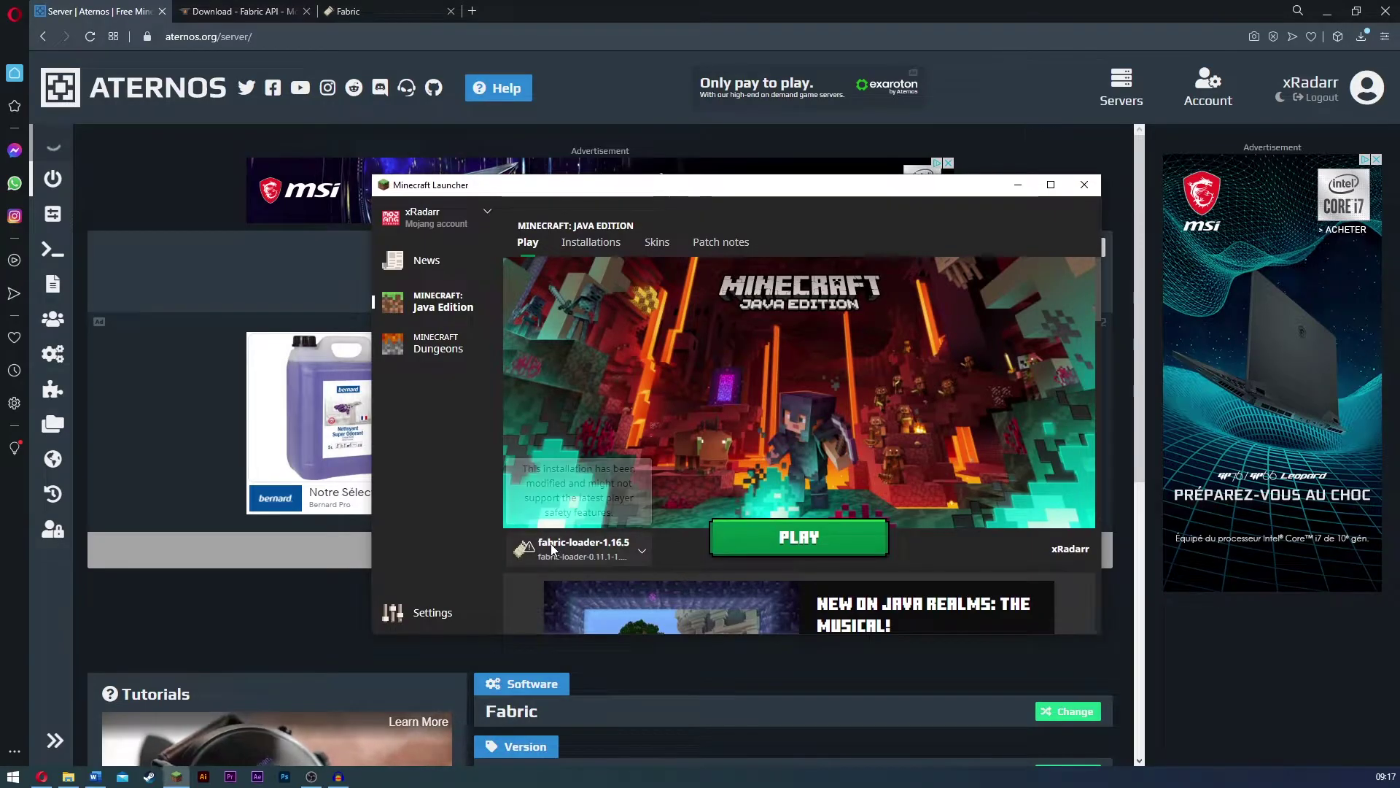
click(784, 549)
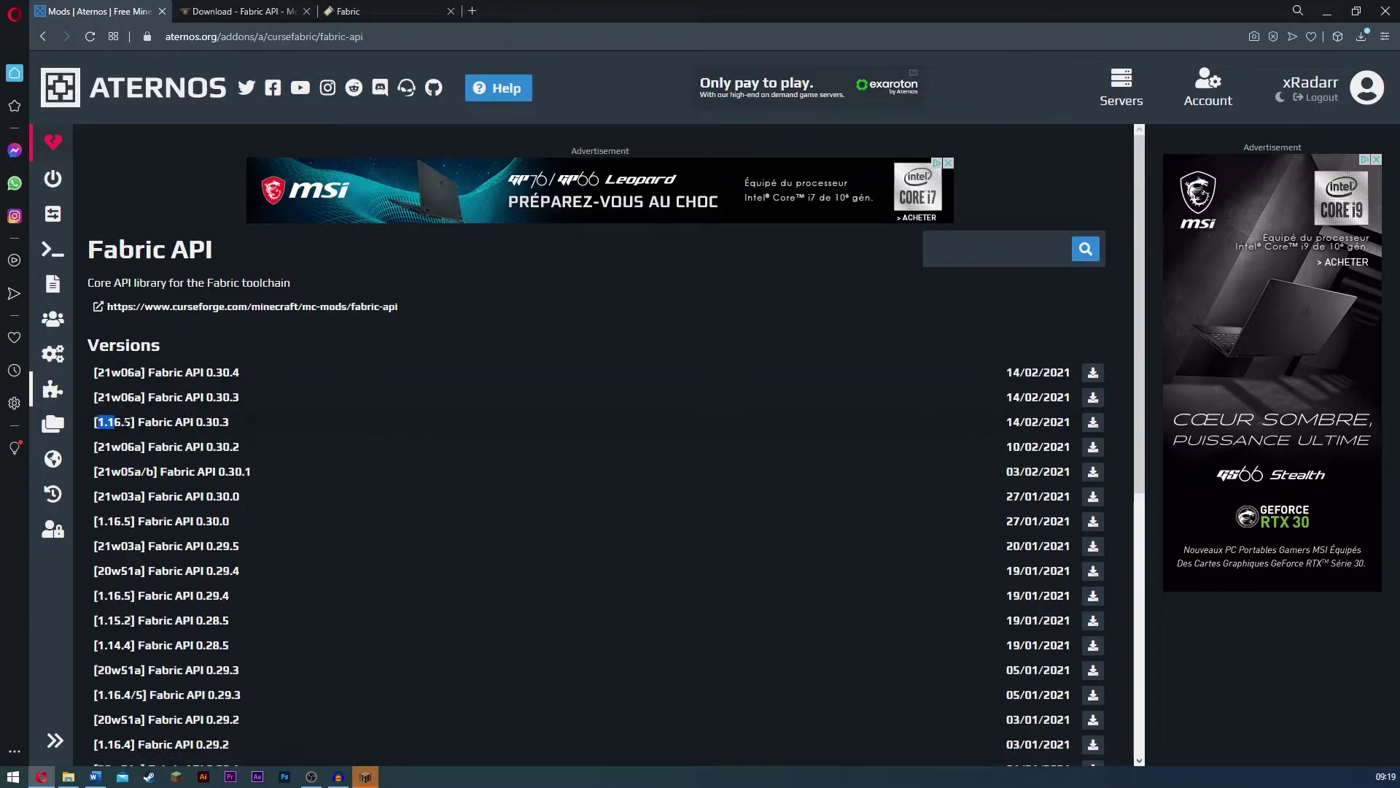
Step: Install Fabric API 0.30.3 for 1.16.5 on the Aternos server
drag(125, 422, 135, 423)
click(136, 392)
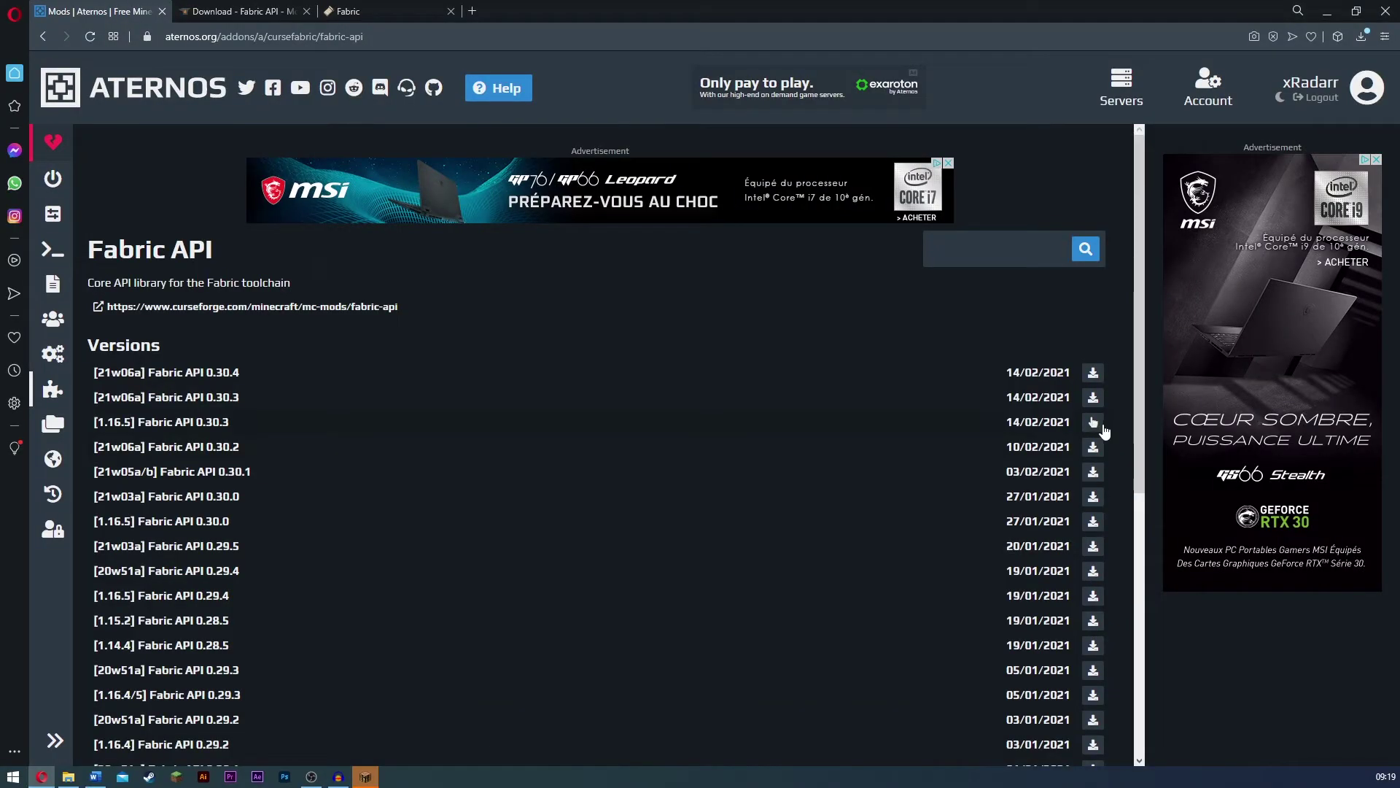
click(1102, 427)
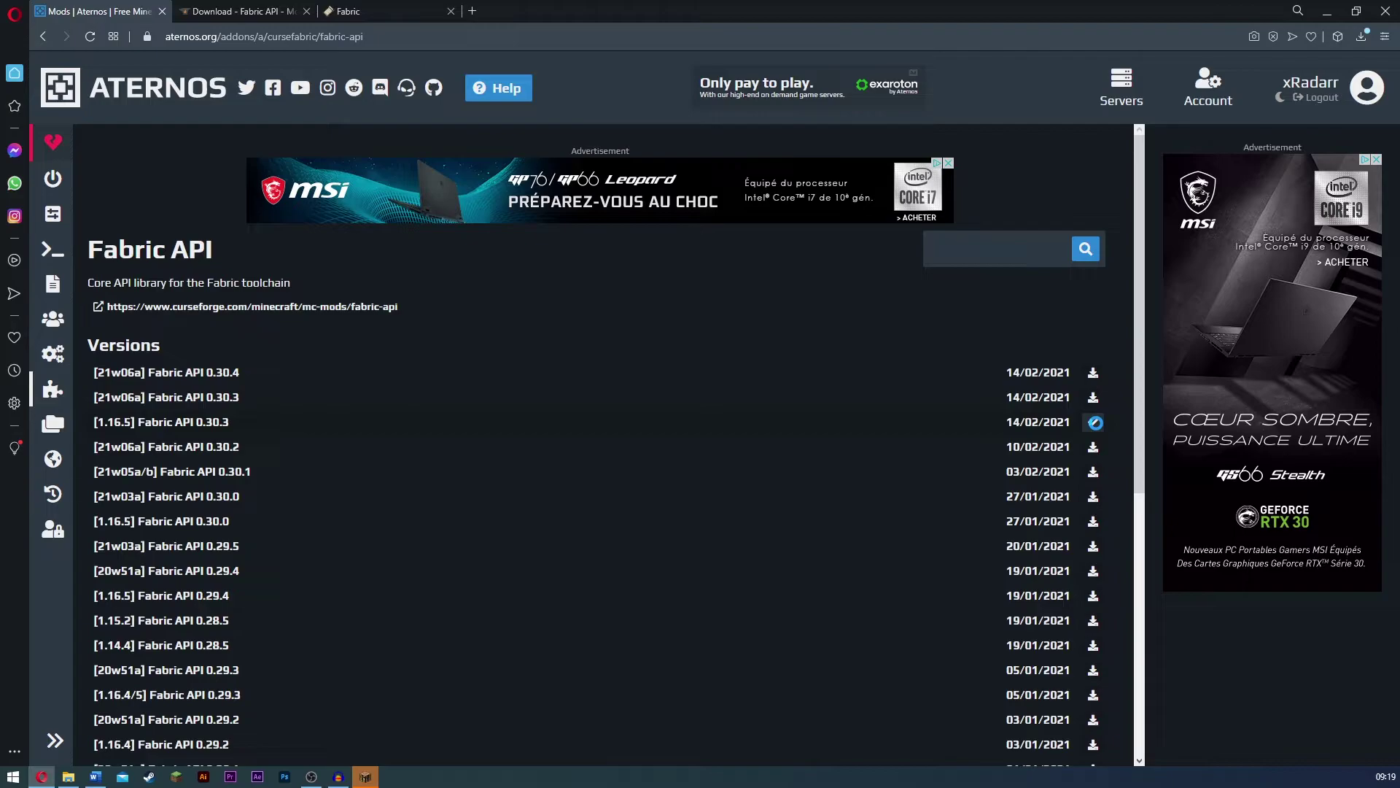
Step: Confirm the server's mods folder holds the Fabric API and Origins 1.16.5 jars
click(70, 426)
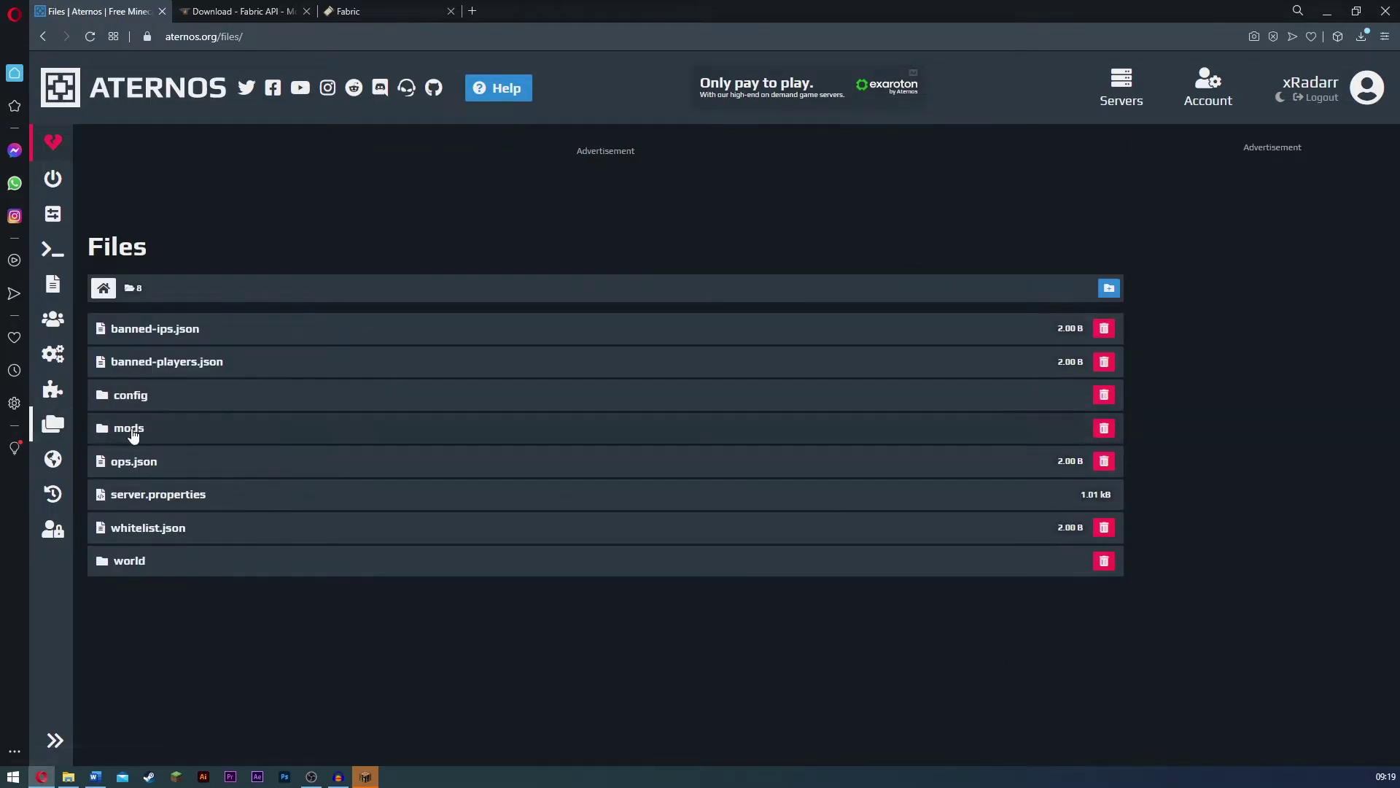
click(131, 430)
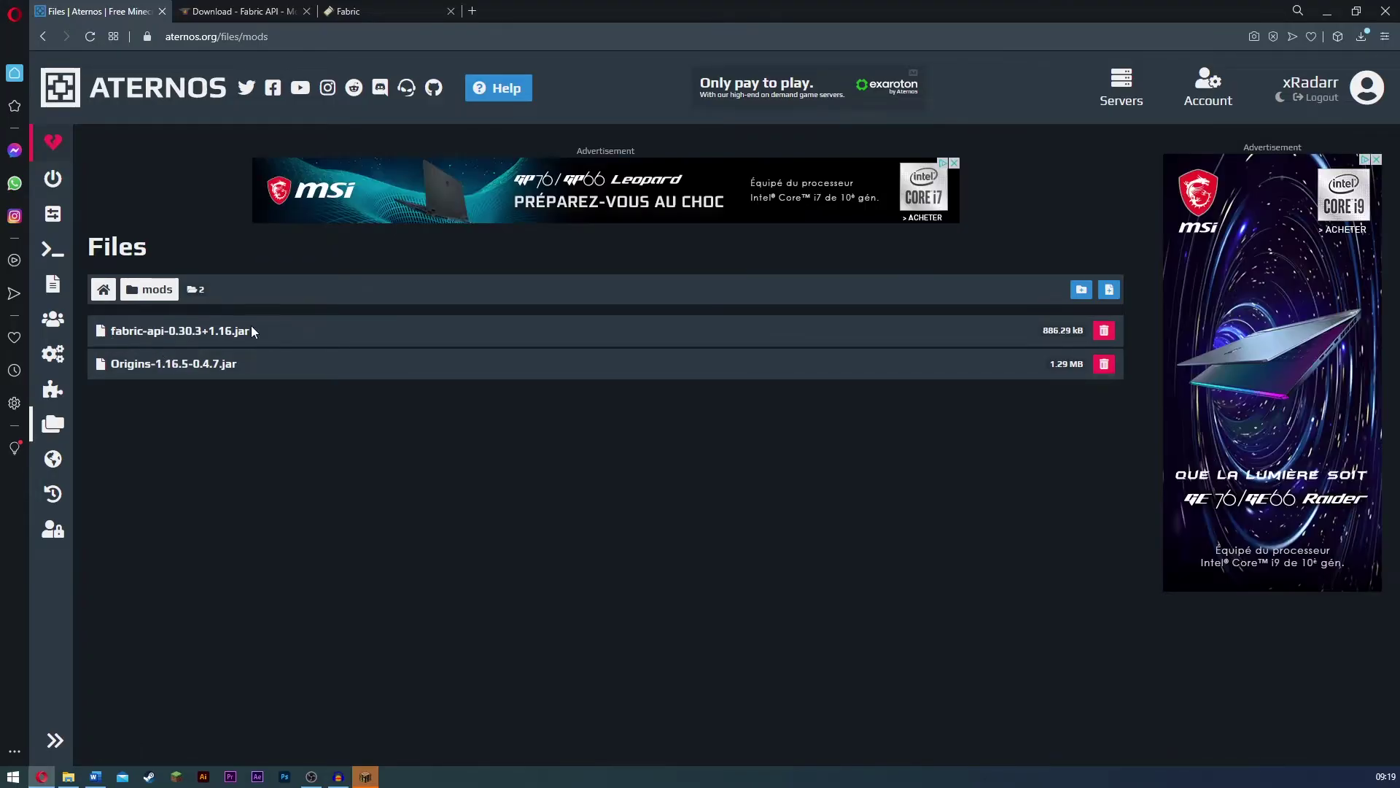
double_click(156, 364)
click(182, 372)
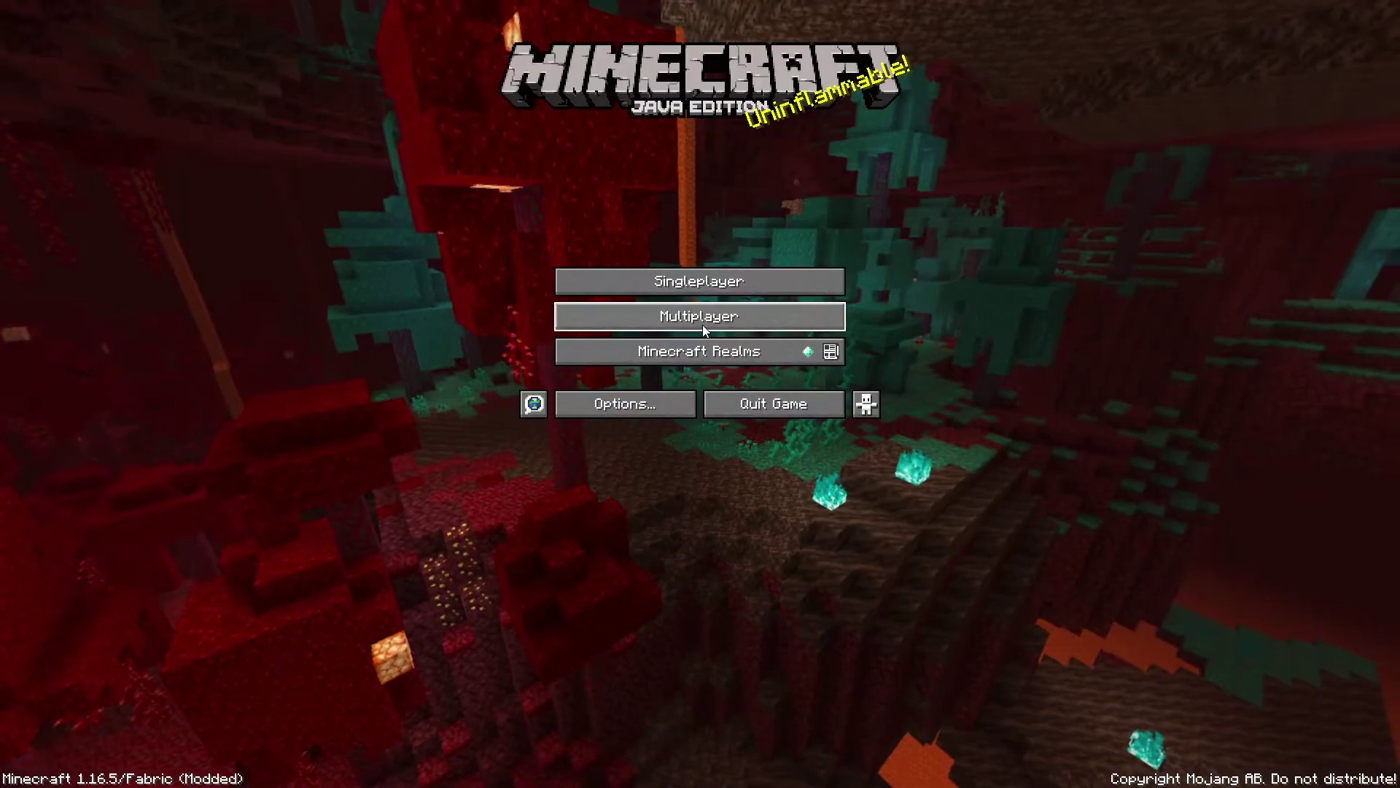
Step: Enter Multiplayer, turning off the third-party server warning permanently
click(702, 325)
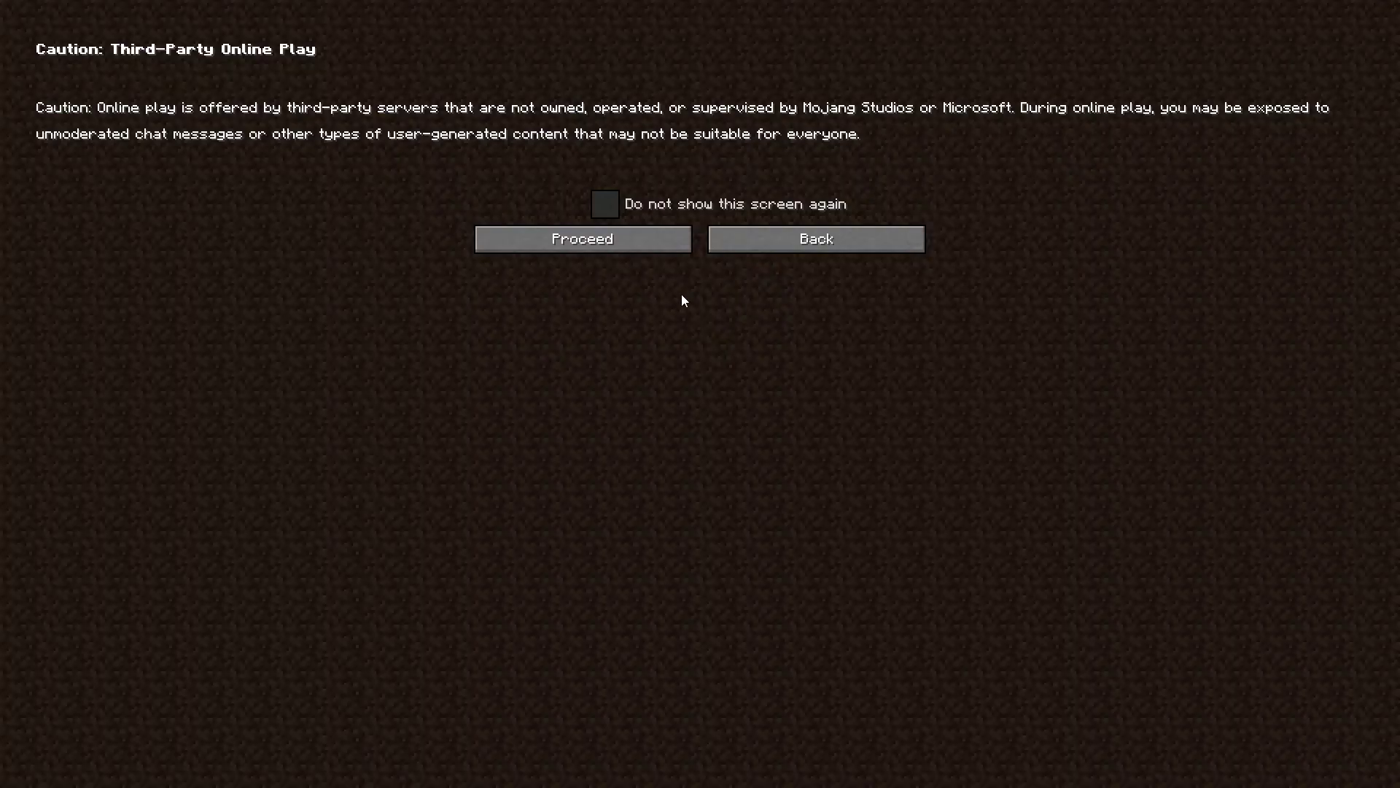
click(600, 206)
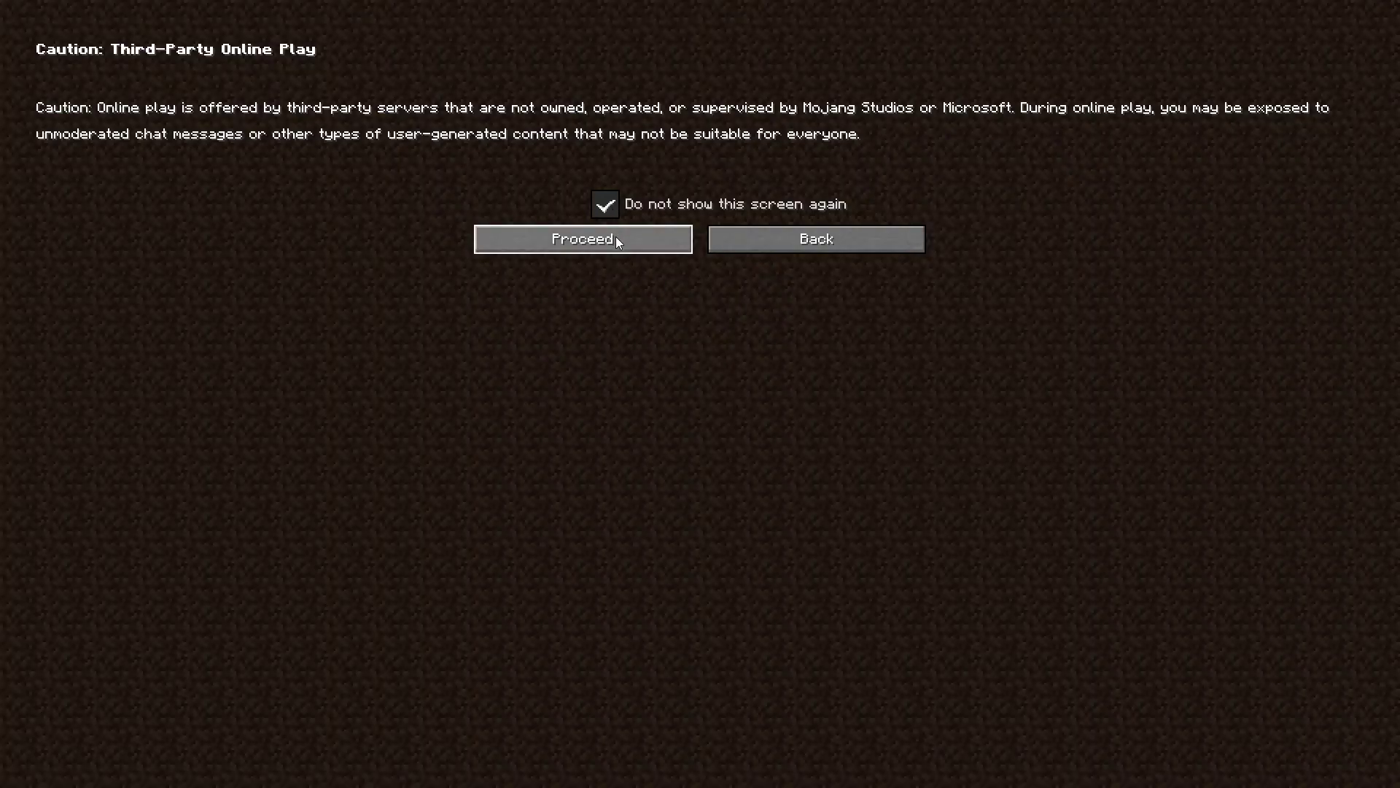
click(616, 237)
Step: Add the pasted Aternos address as the 'Minecraft Server' entry and select it
click(861, 724)
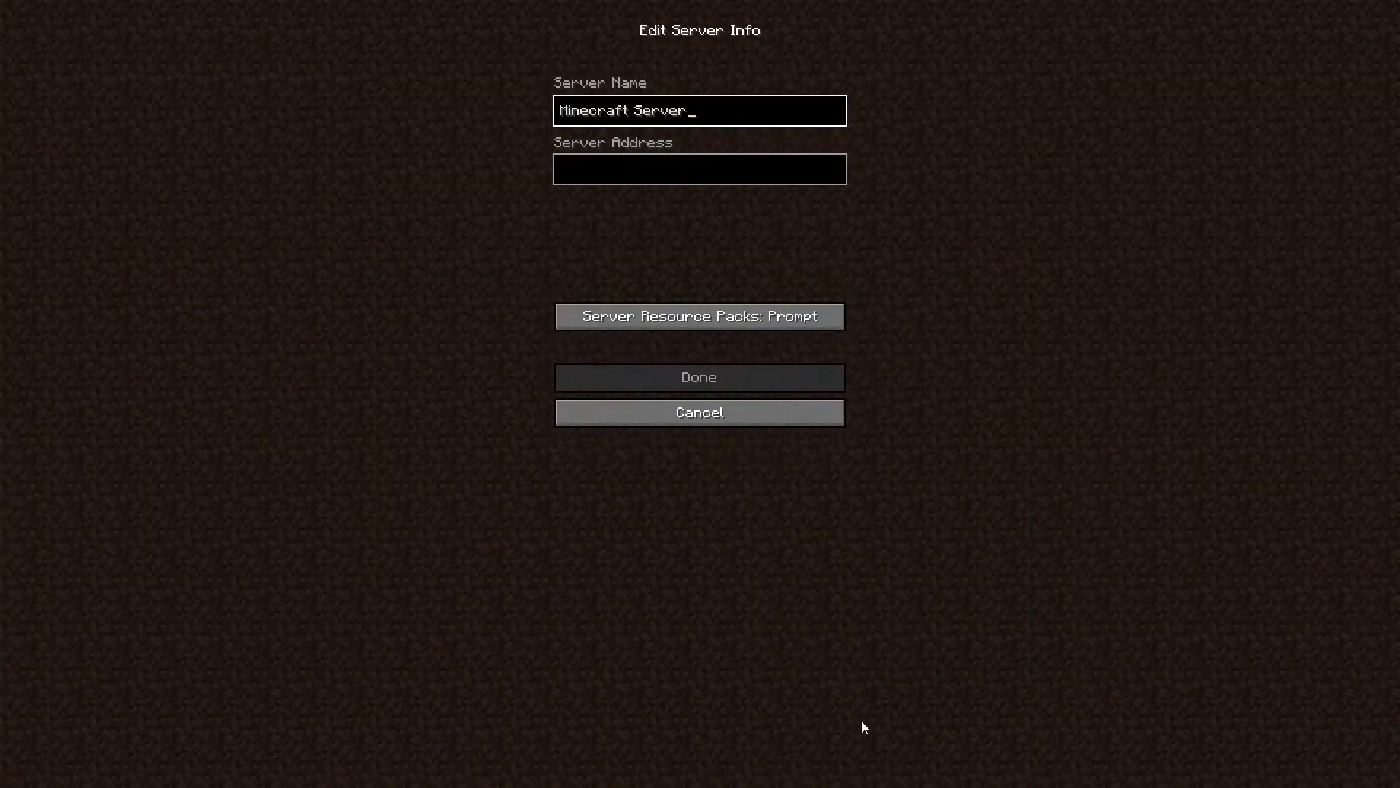
click(672, 171)
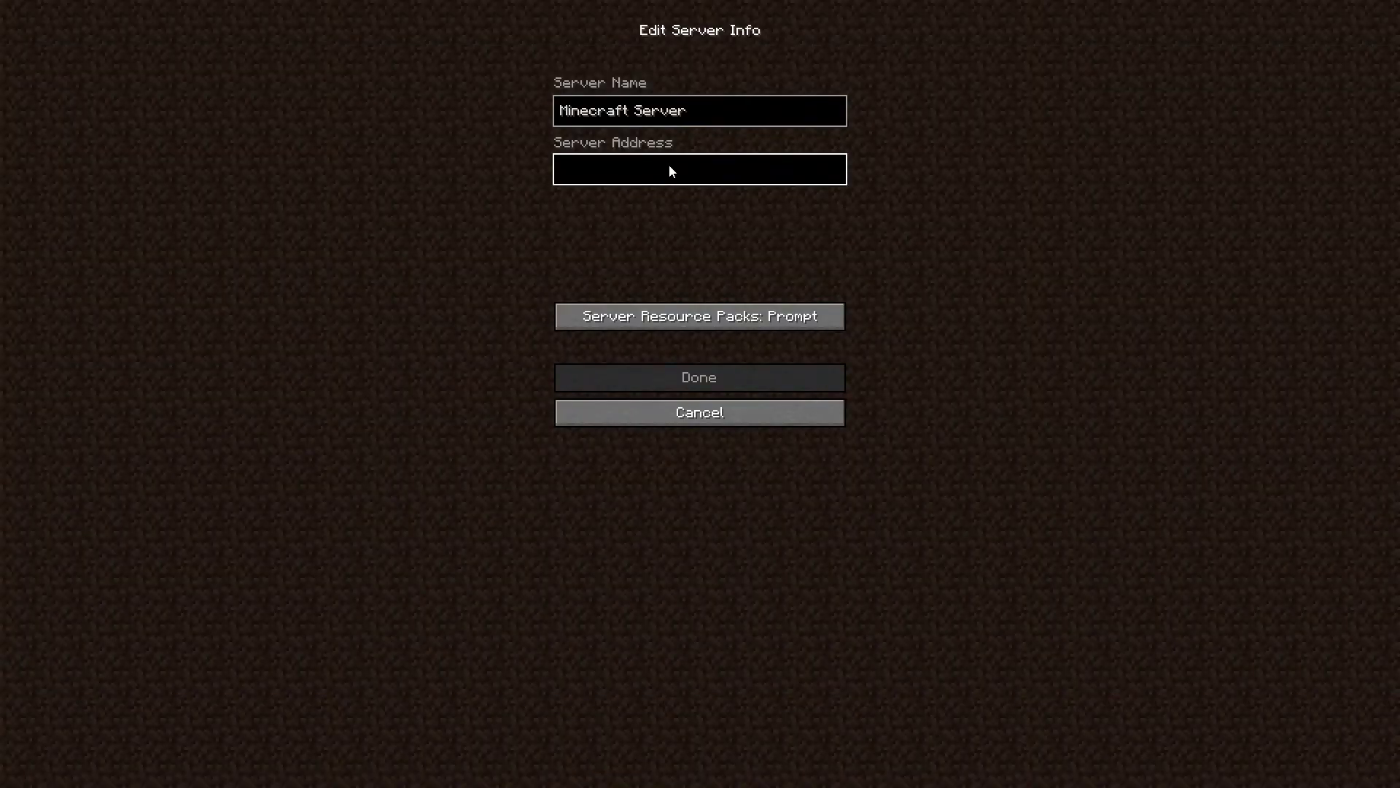
key(ctrl+v)
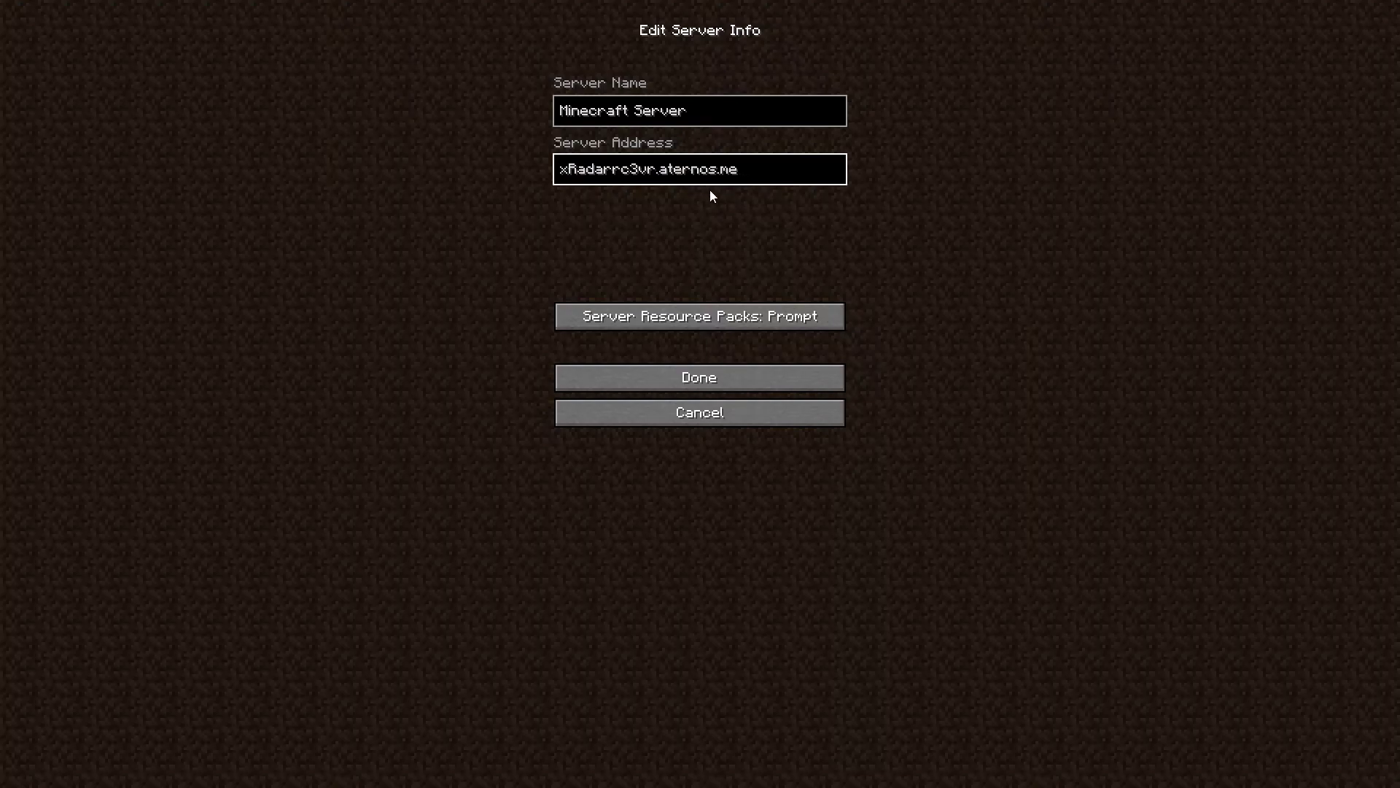
click(714, 379)
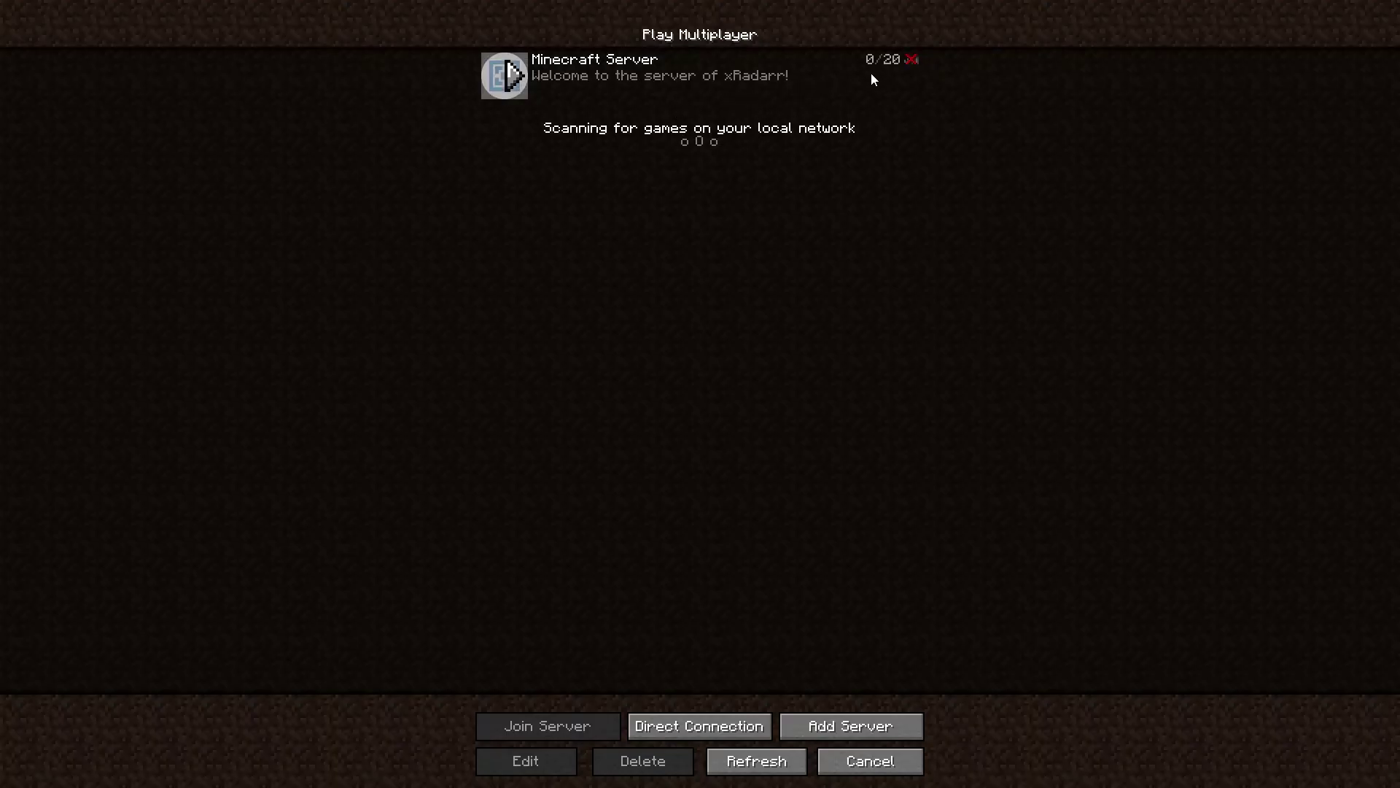
click(580, 68)
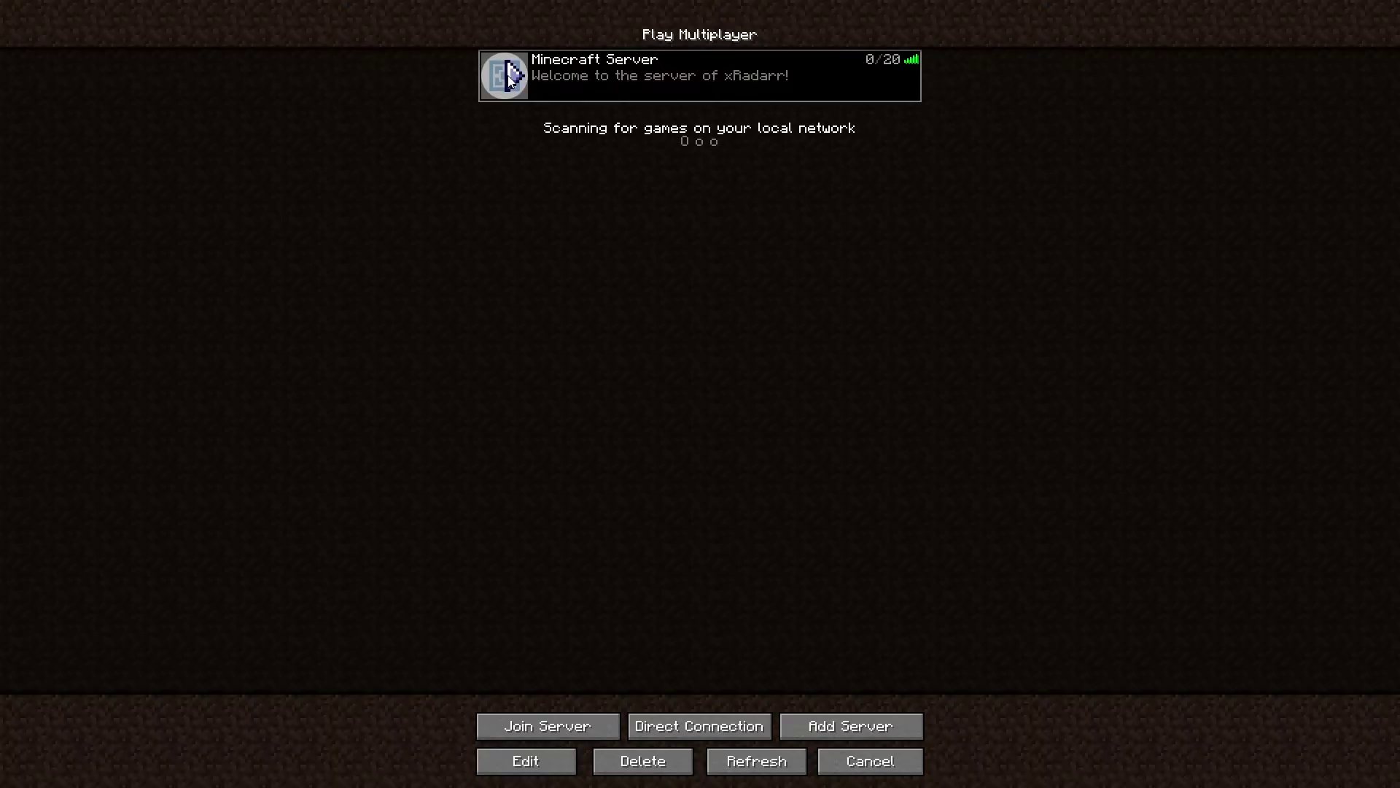
Step: Join the Aternos server, cycle the F5 camera view, and walk around the lake and grassy hills
click(510, 76)
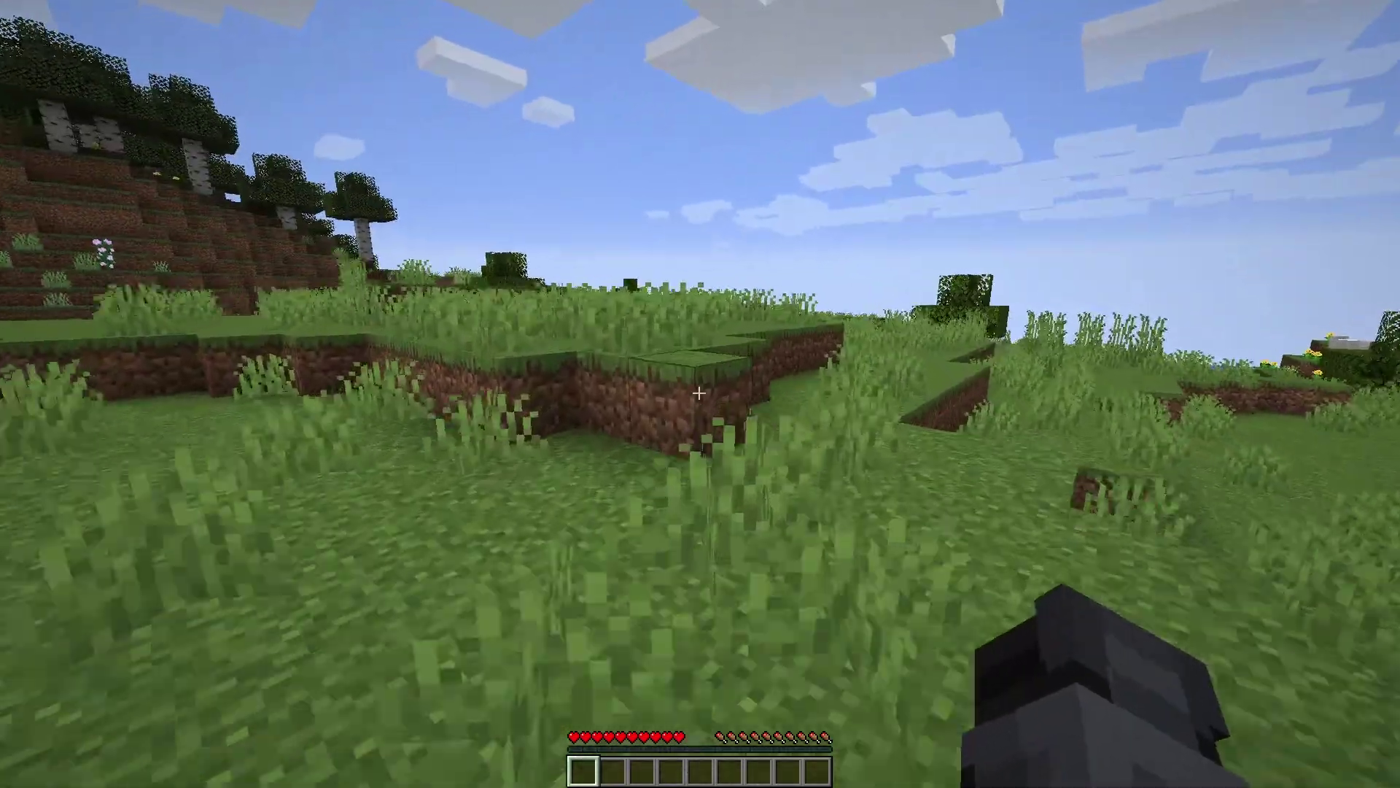
key(F5)
key(F5)
key(F5)
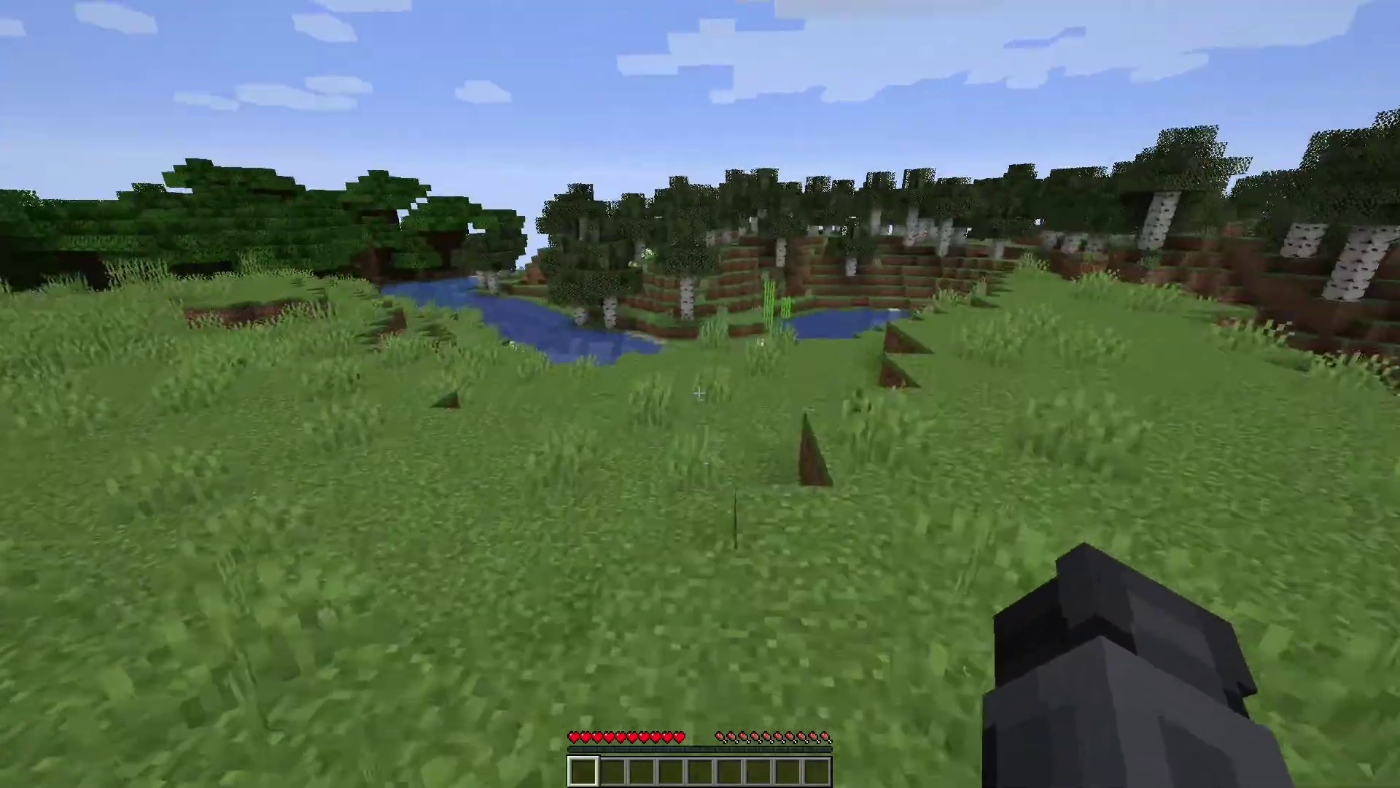
key(w)
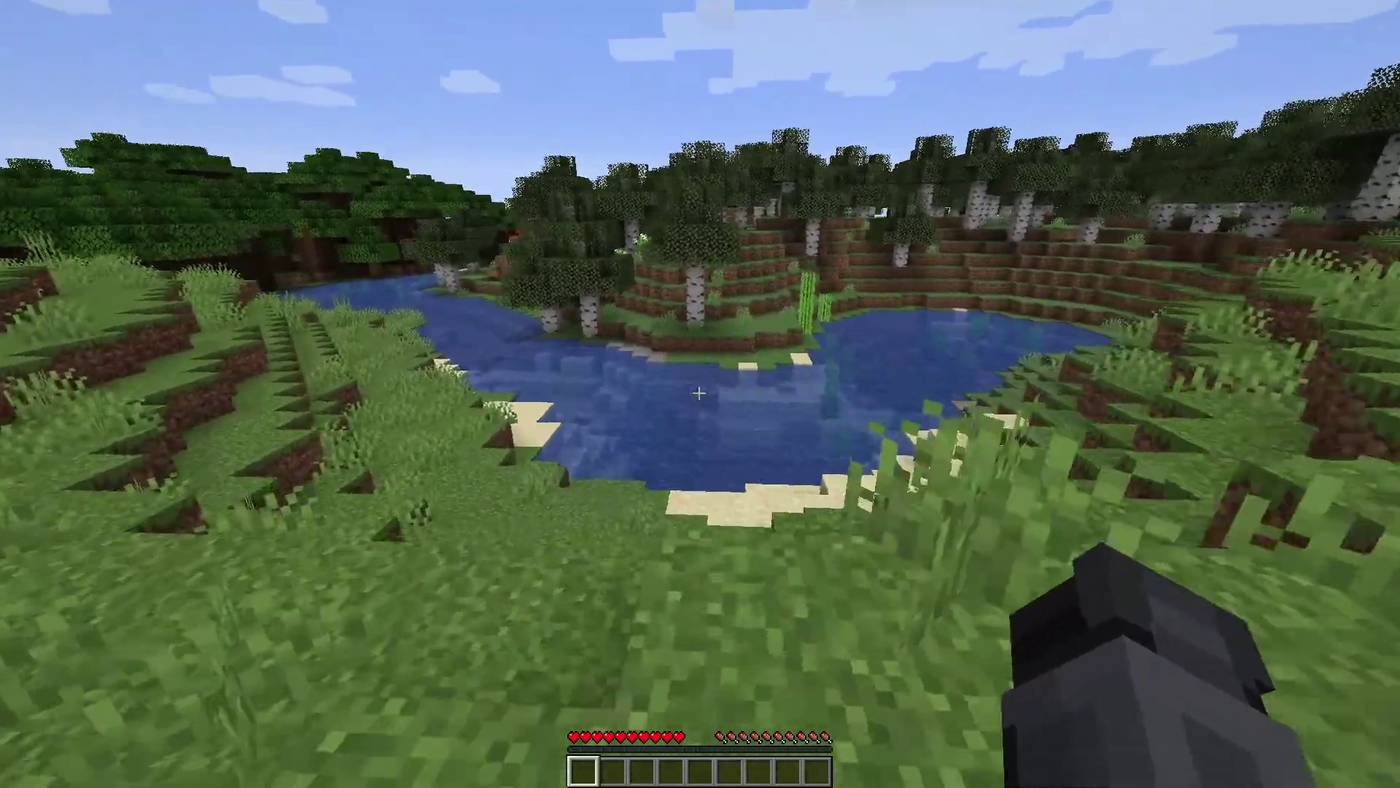
key(w)
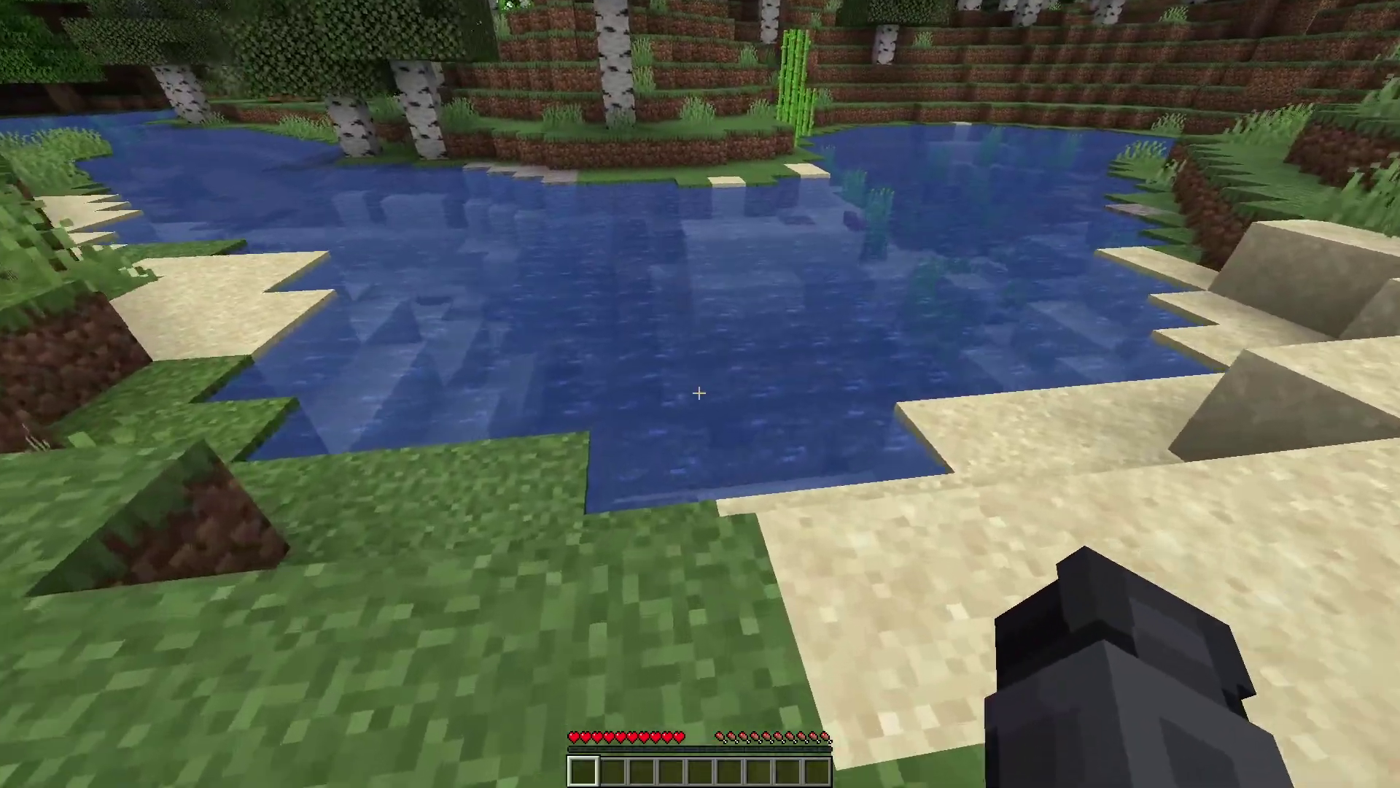
key(w)
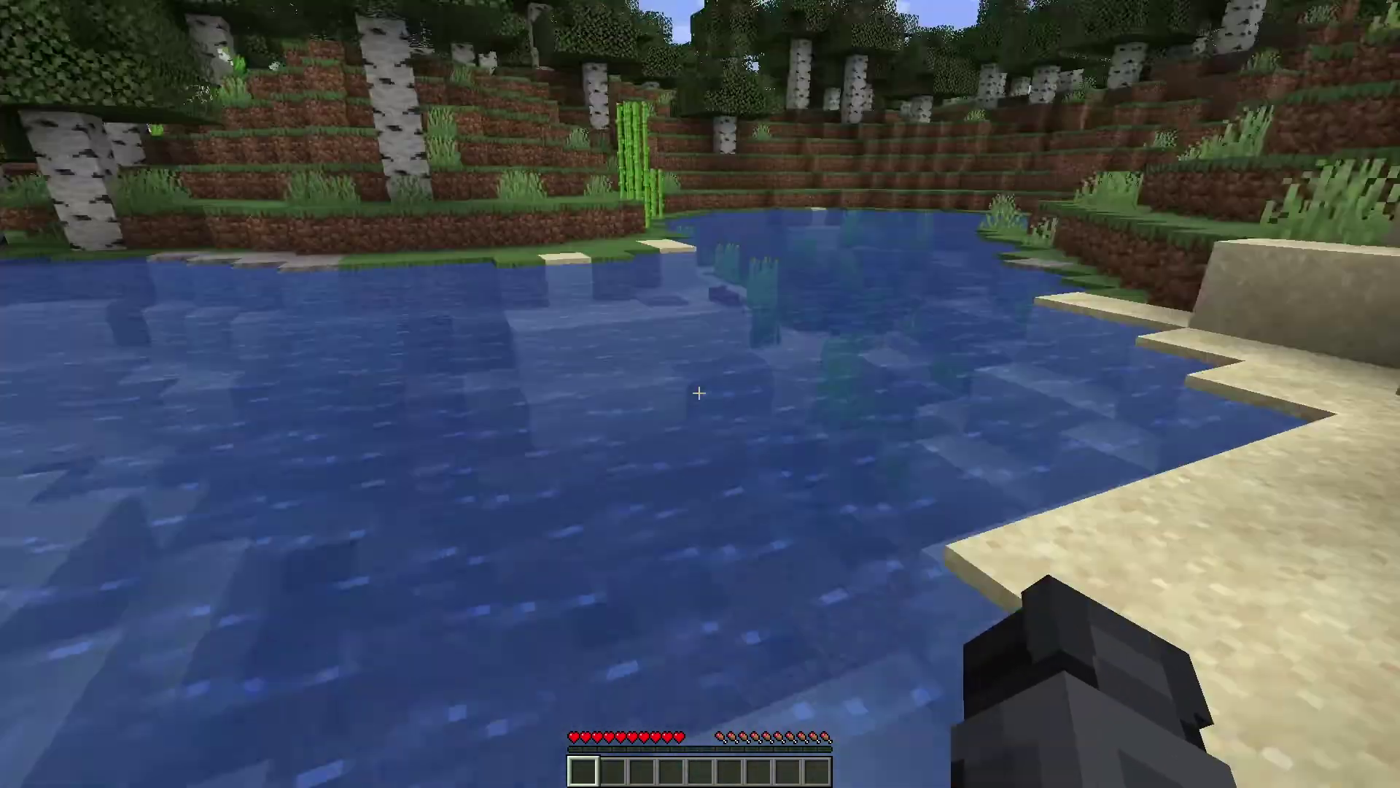
key(w)
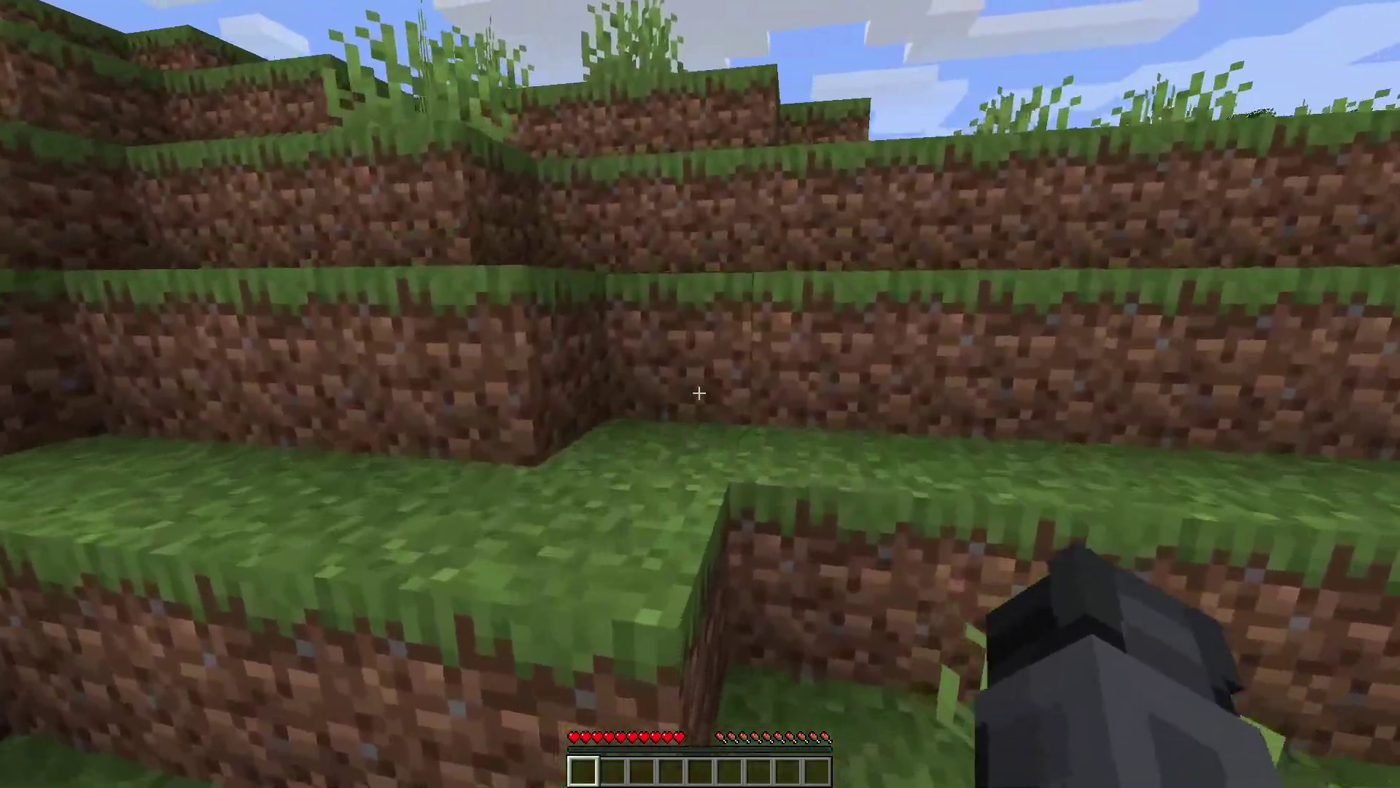
key(w)
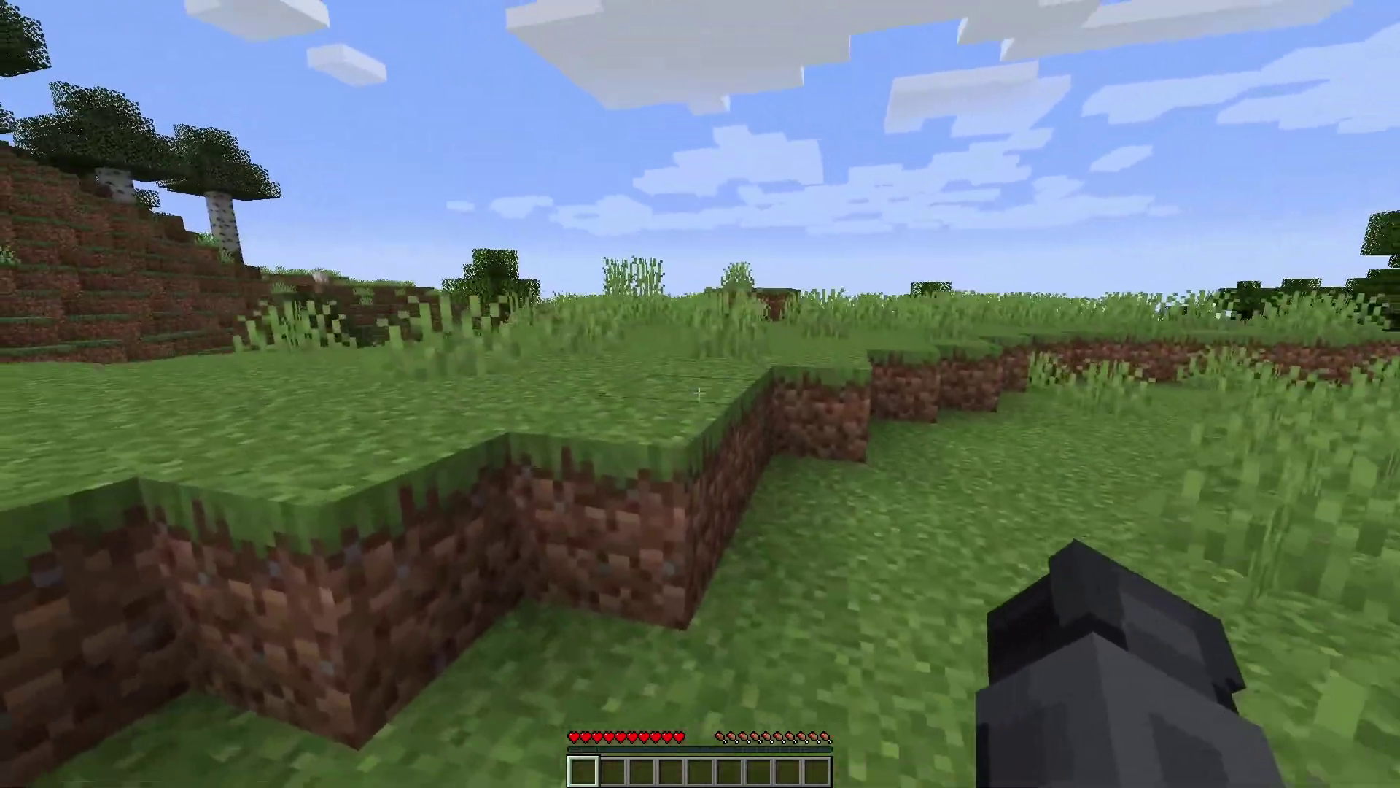
key(w)
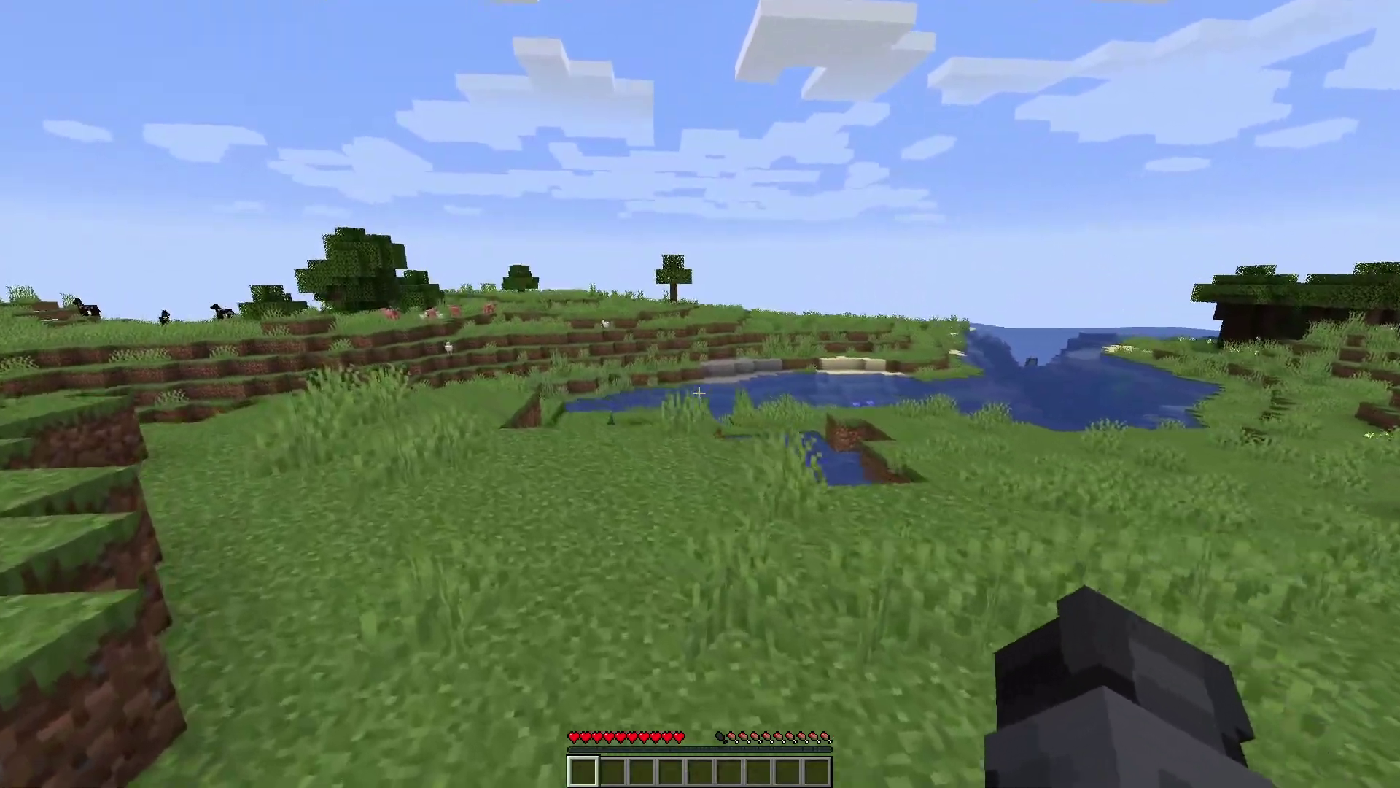
key(w)
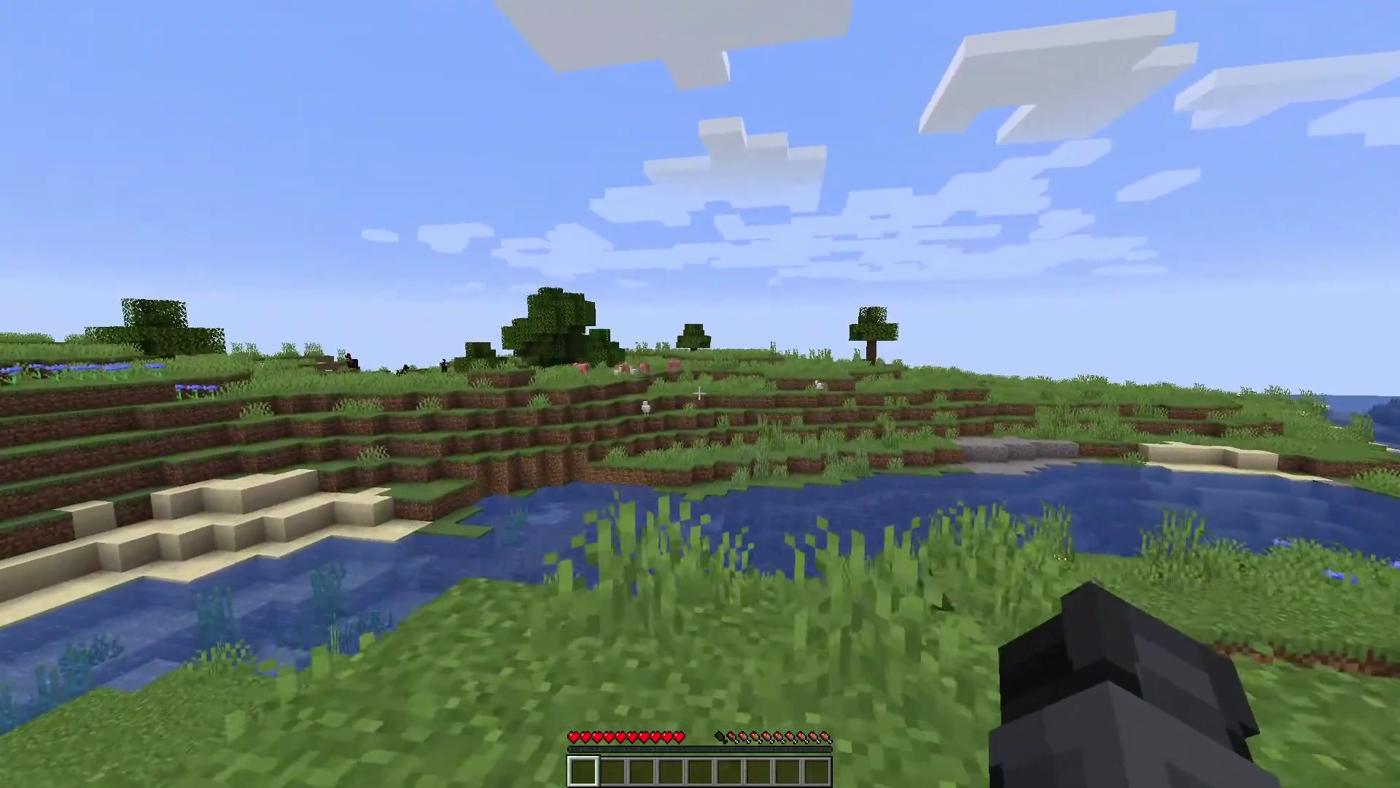